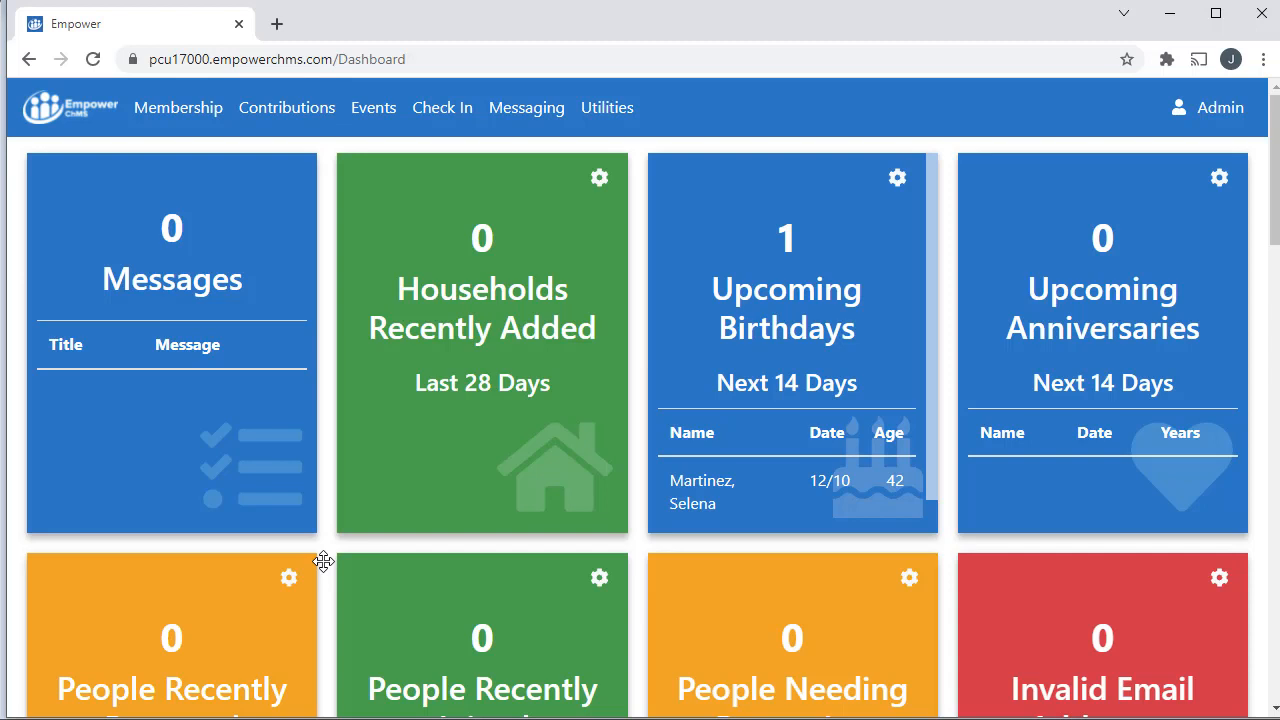
Step: Open the contribution funds and view the setup of the 100 - Tithes and Offerings fund
click(281, 124)
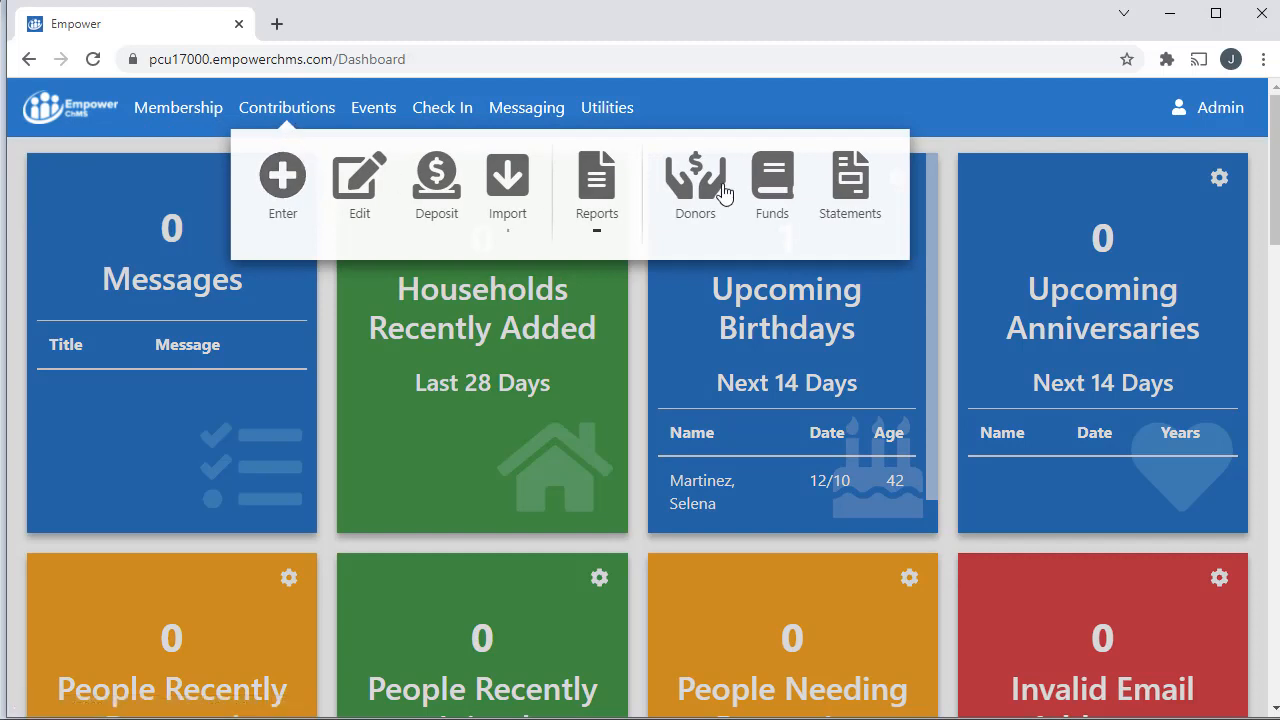
click(783, 180)
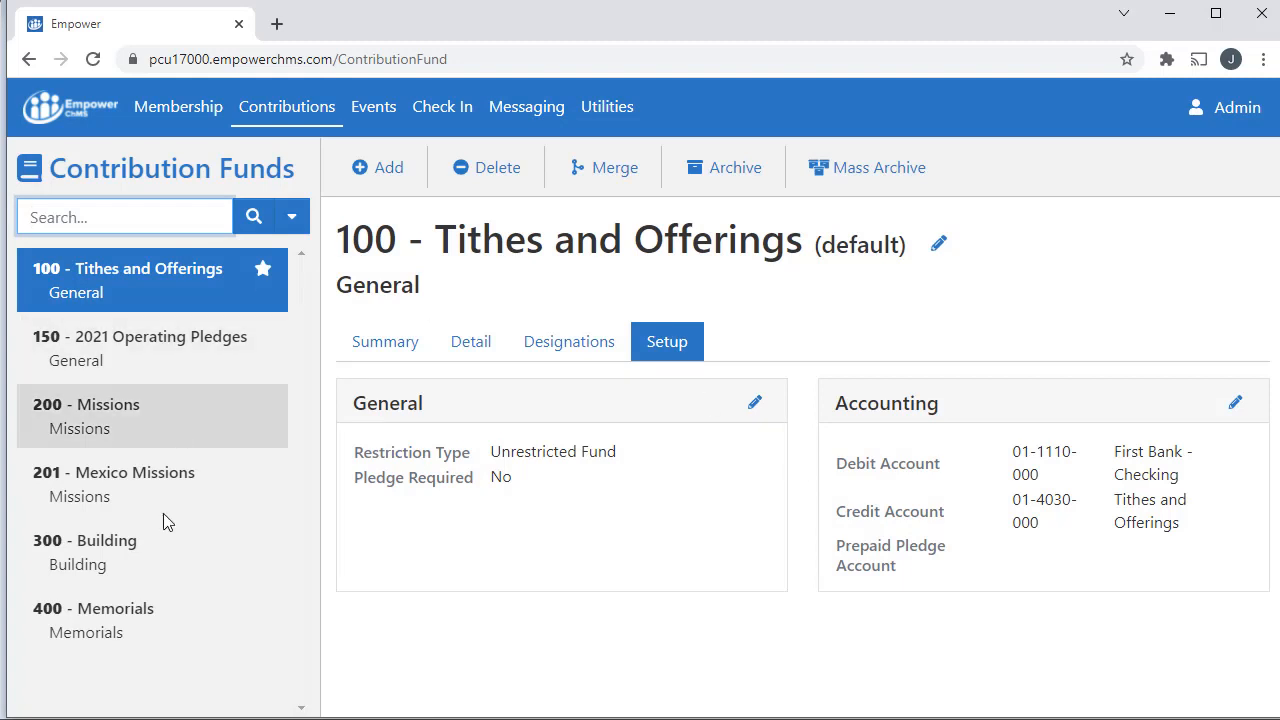
click(689, 353)
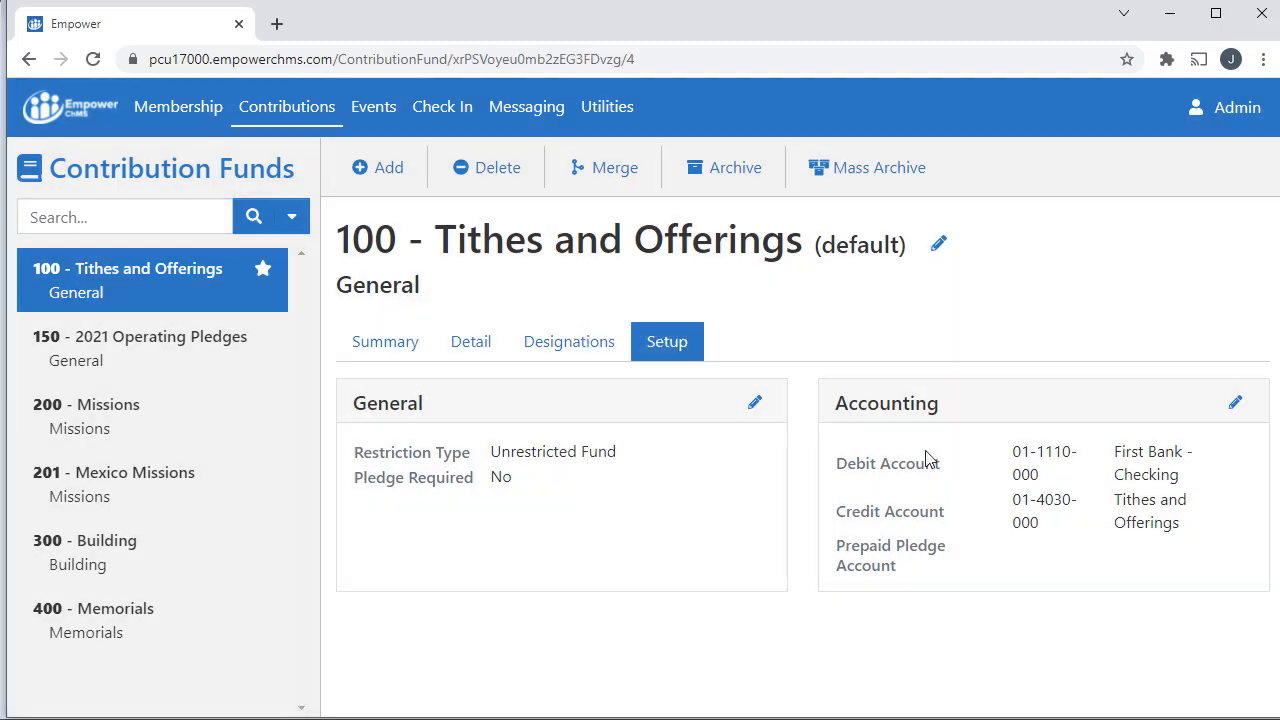
Step: Examine the accounts available for the Tithes and Offerings fund's debit account number, leaving the accounting settings without saving
click(1235, 405)
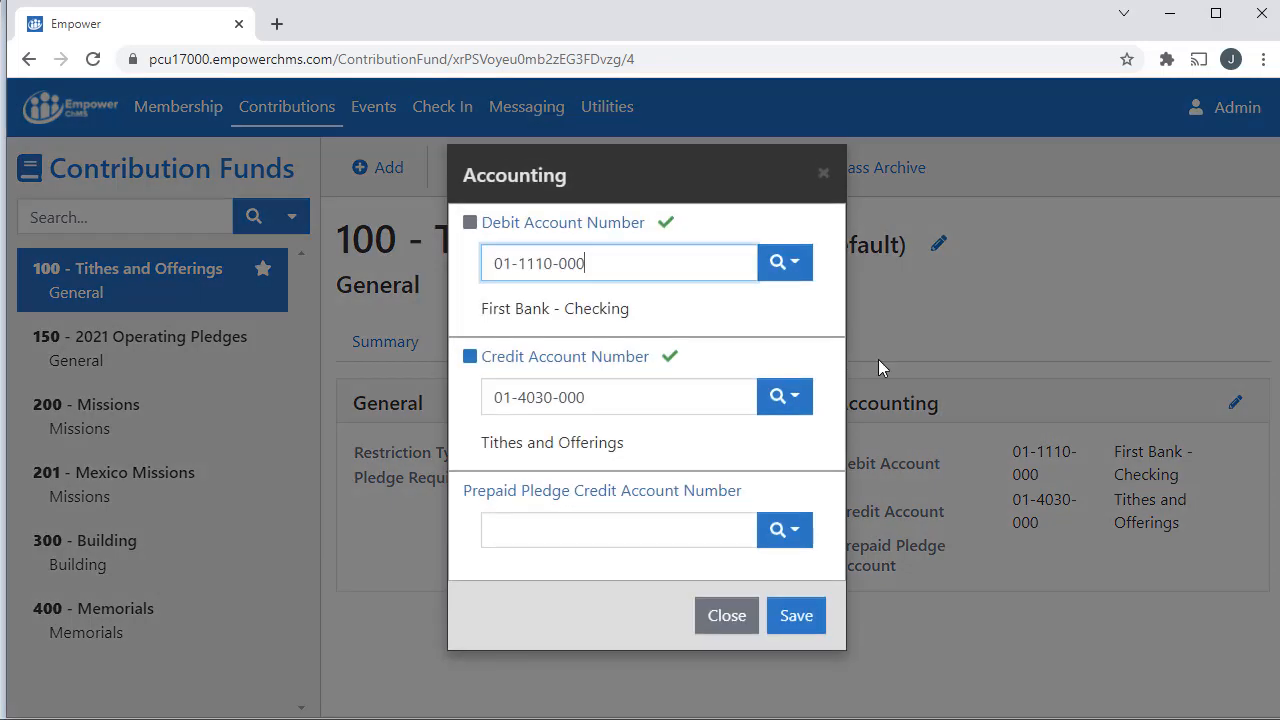
click(779, 264)
scroll(980, 280, down, 3)
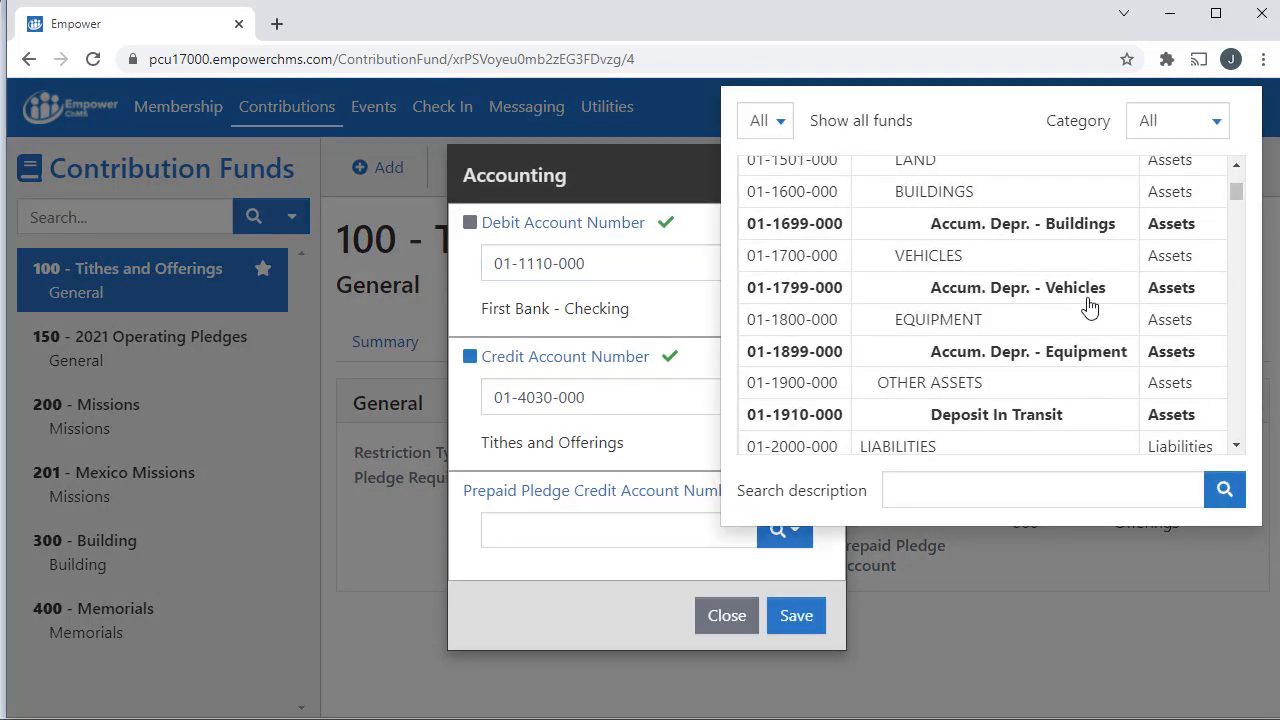
scroll(1088, 306, down, 5)
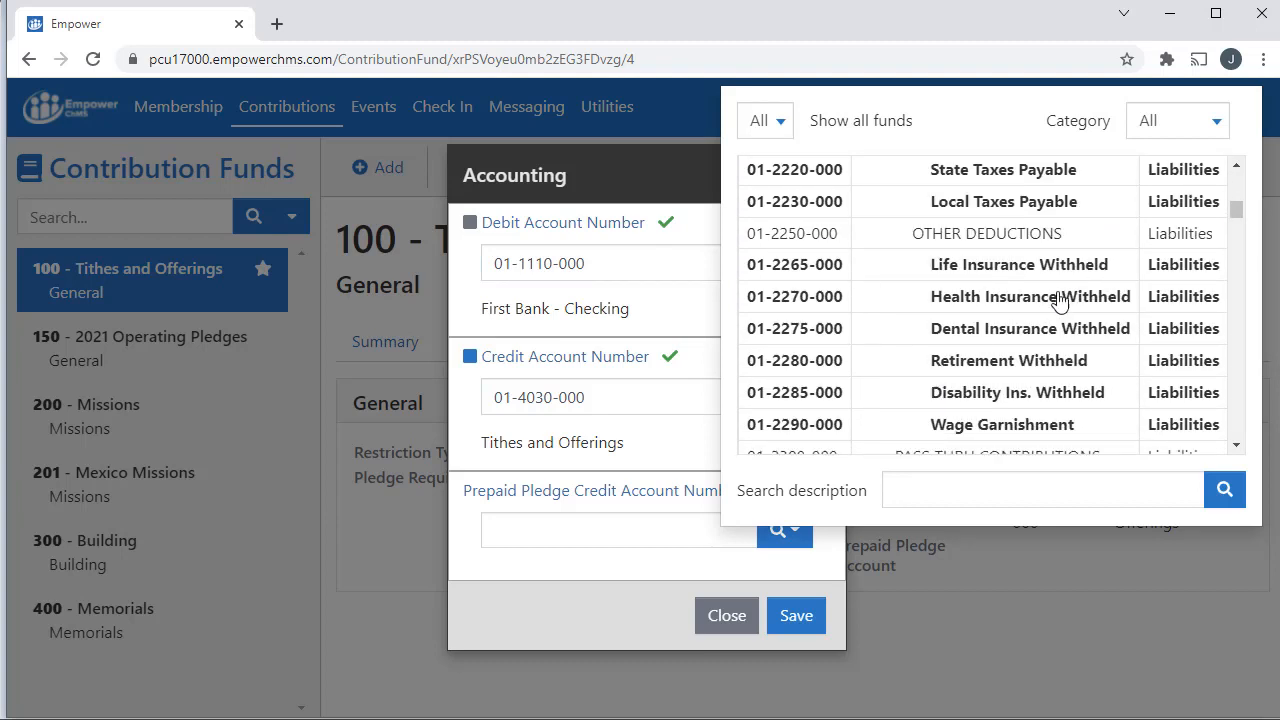
click(578, 578)
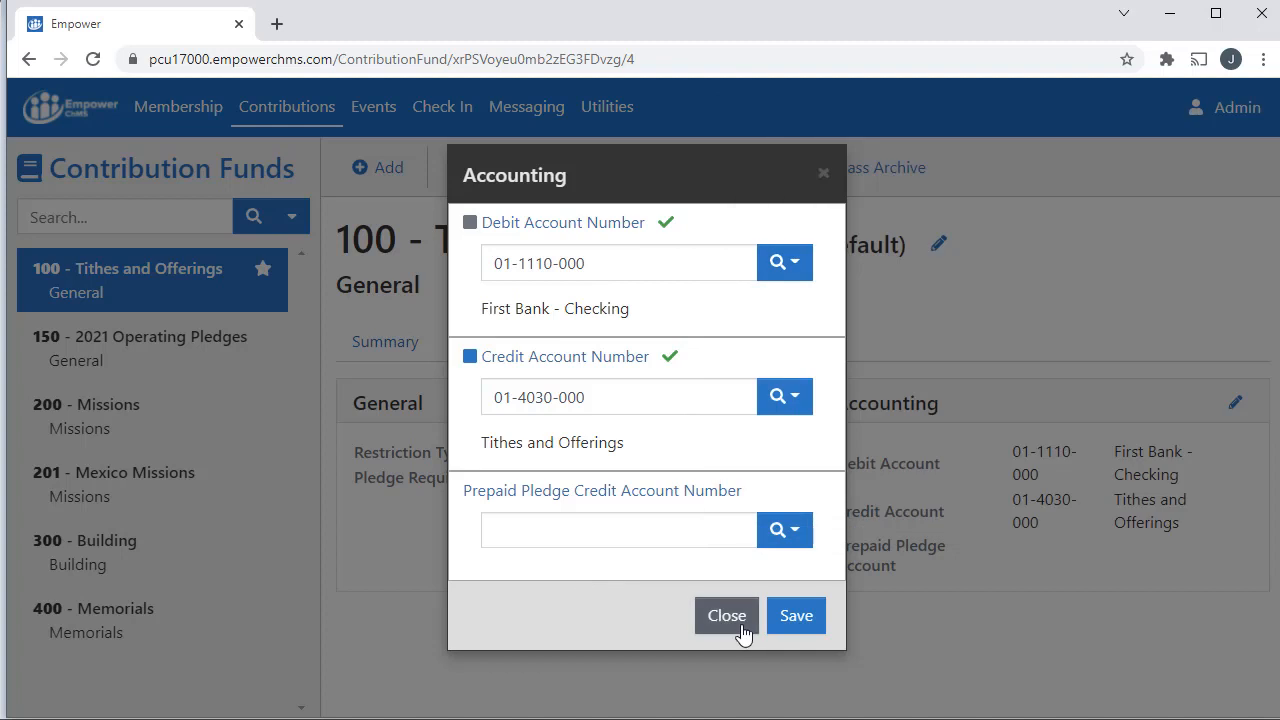
click(716, 620)
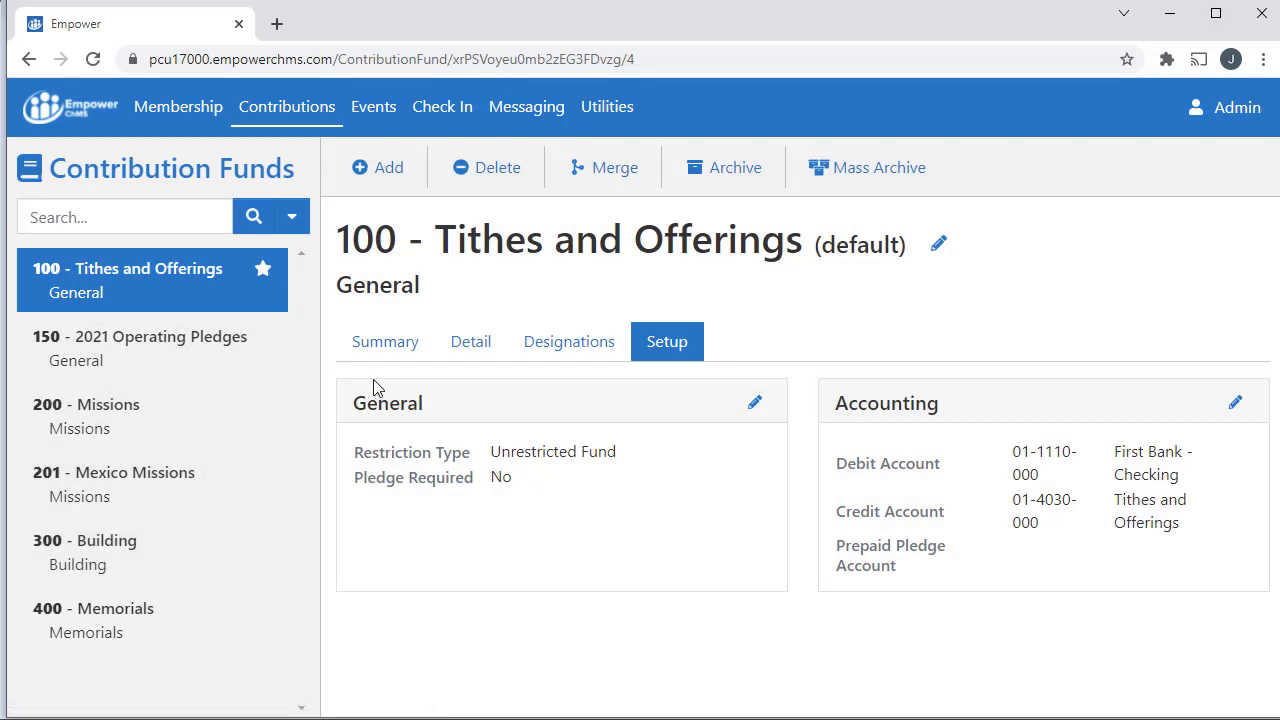
Step: Start entering contributions and set the contribution date to 11/28/2021
click(287, 107)
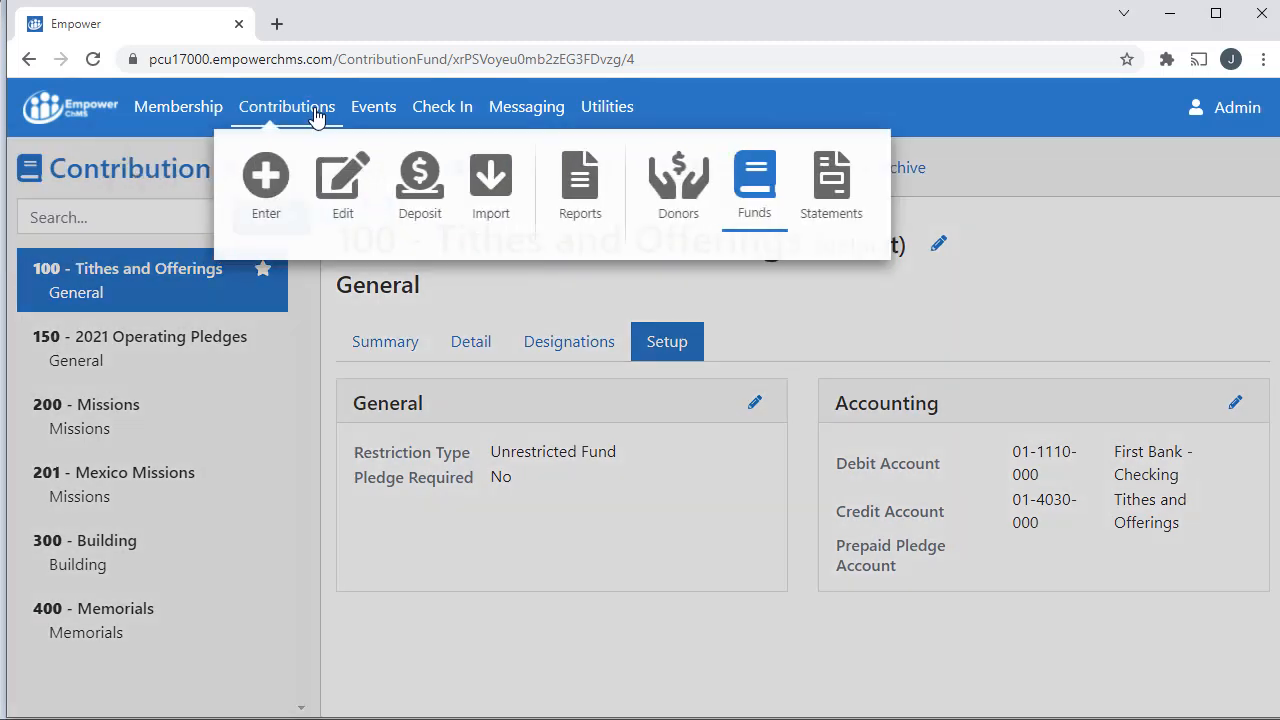
click(282, 177)
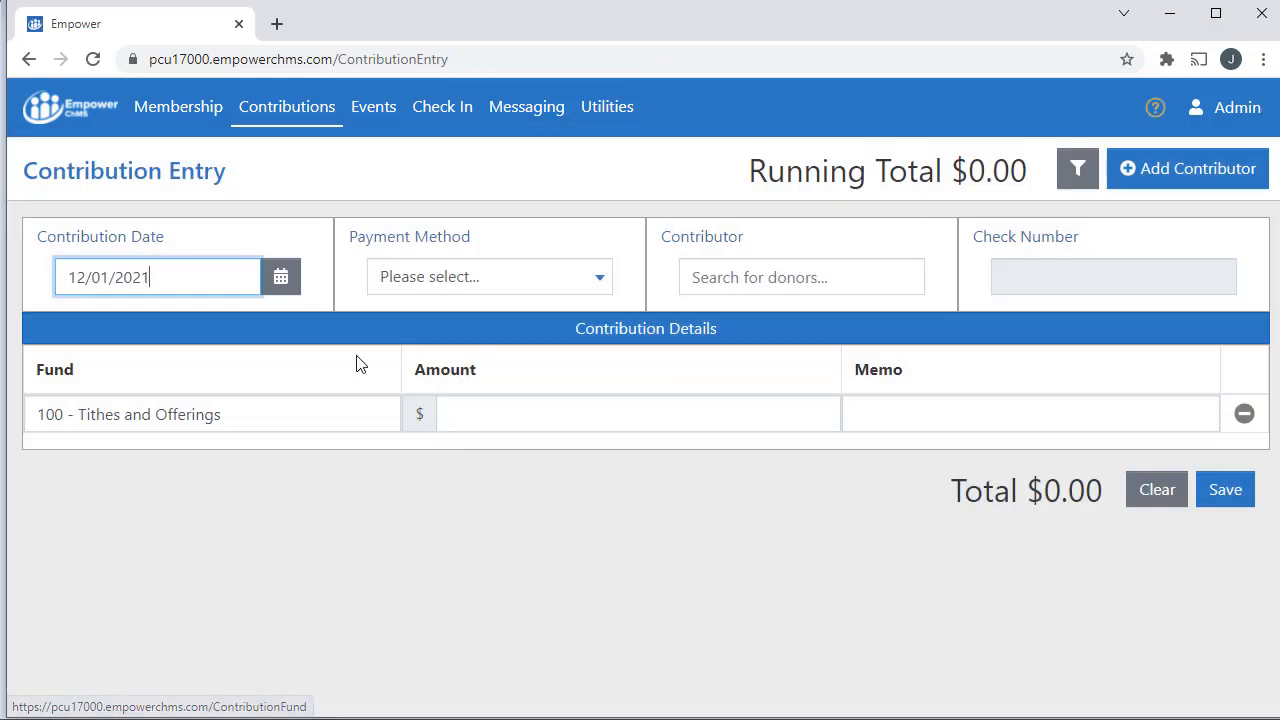
click(280, 277)
click(84, 380)
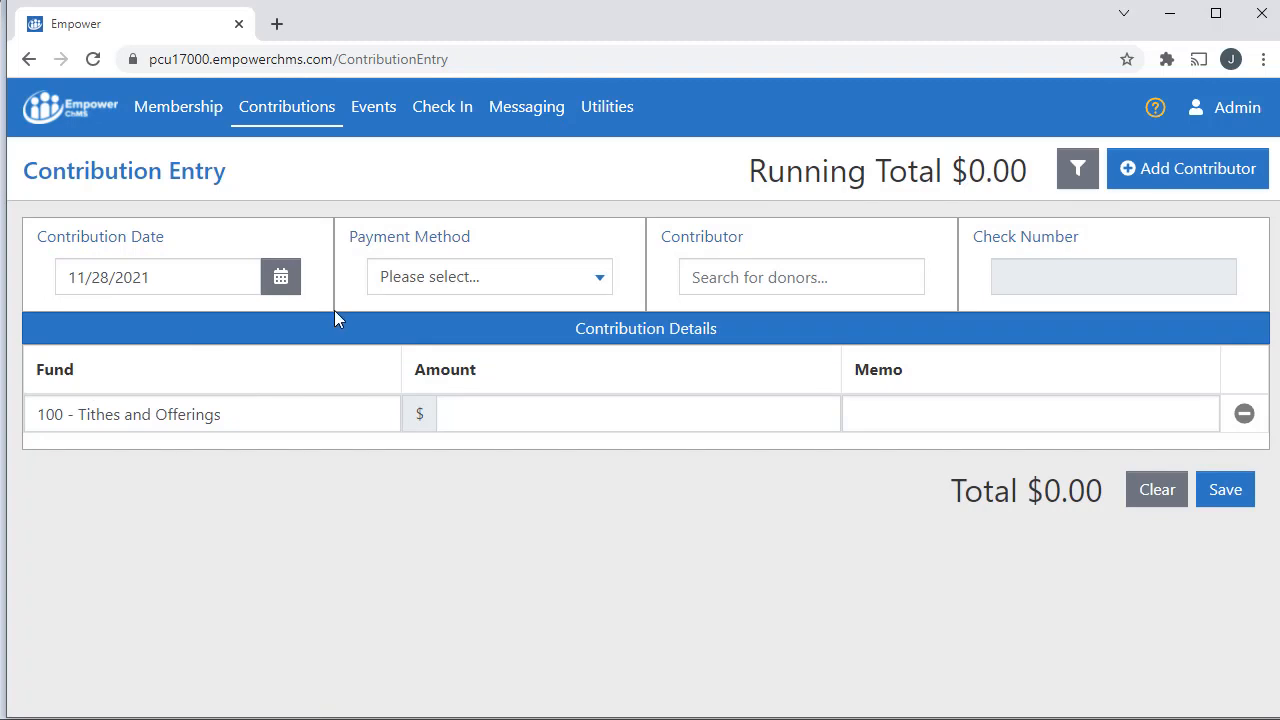
click(478, 277)
click(468, 351)
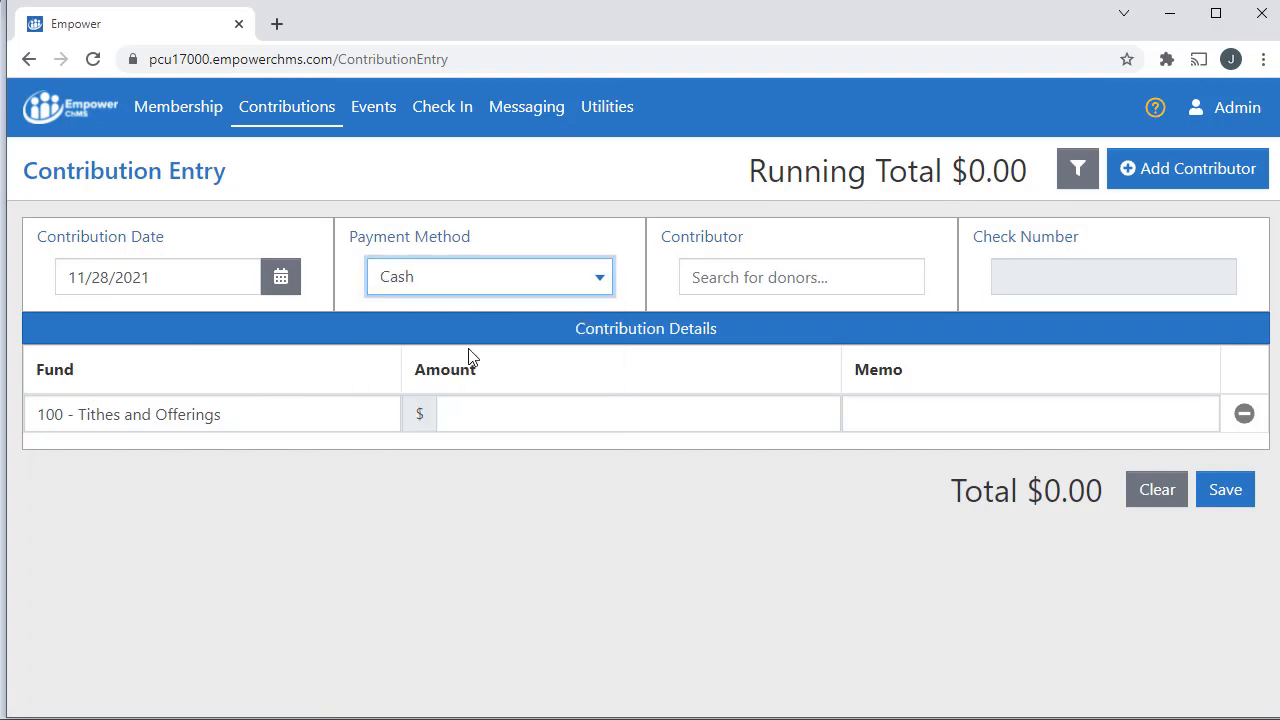
click(783, 279)
Step: Set the payment method to Check and select the donor couple found by their surname as the contributor
click(555, 277)
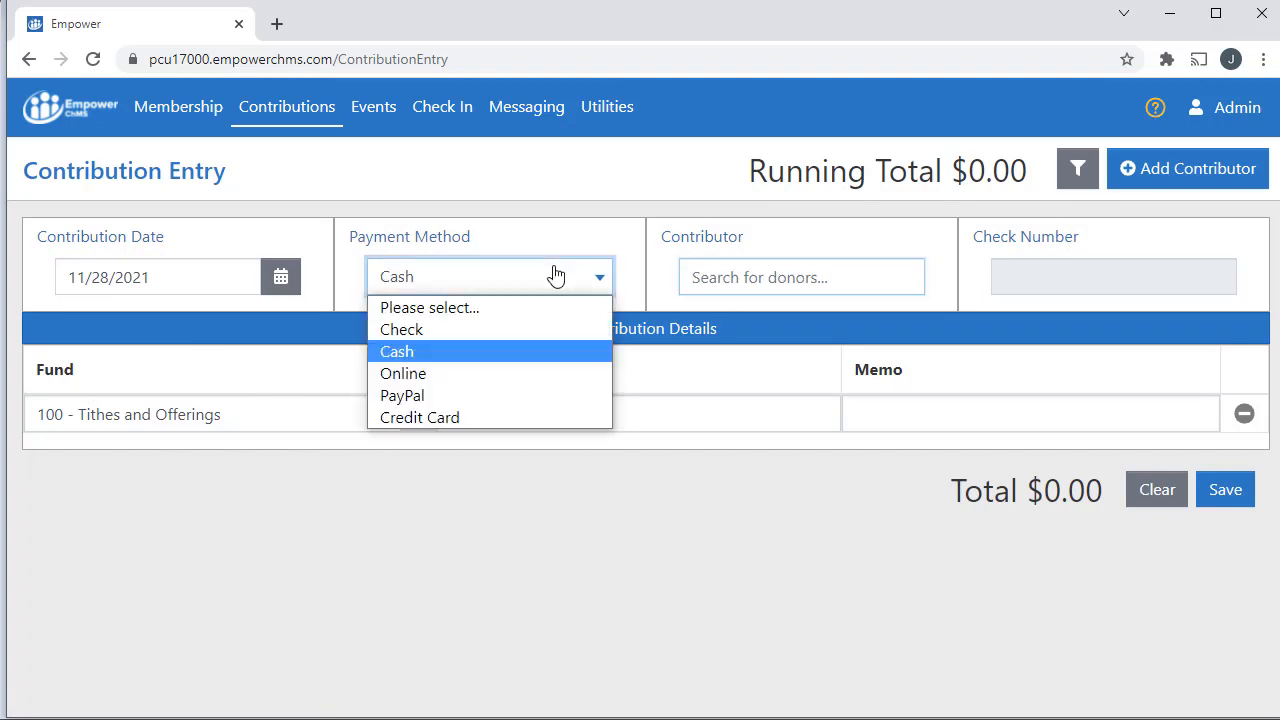
click(513, 322)
click(737, 270)
text(adam)
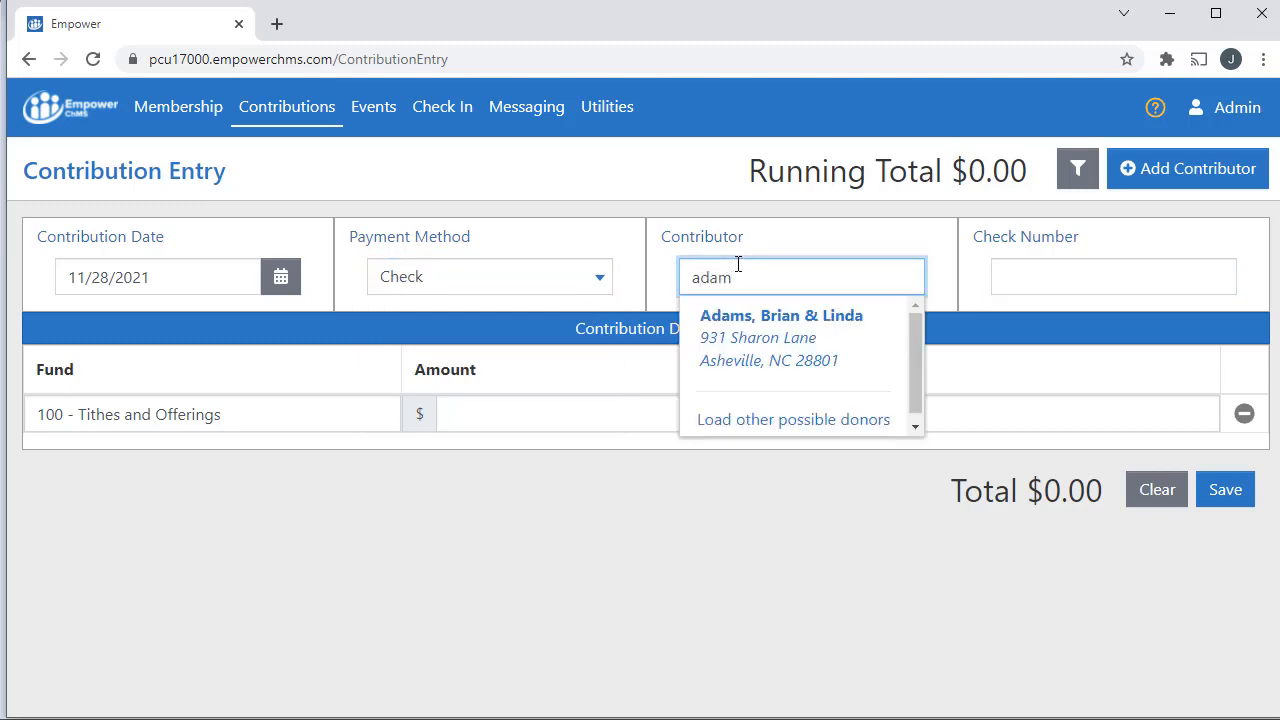
click(766, 331)
Step: Enter check number 123 with $250.00 for the 100 - Tithes and Offerings fund and save the contribution
click(1034, 279)
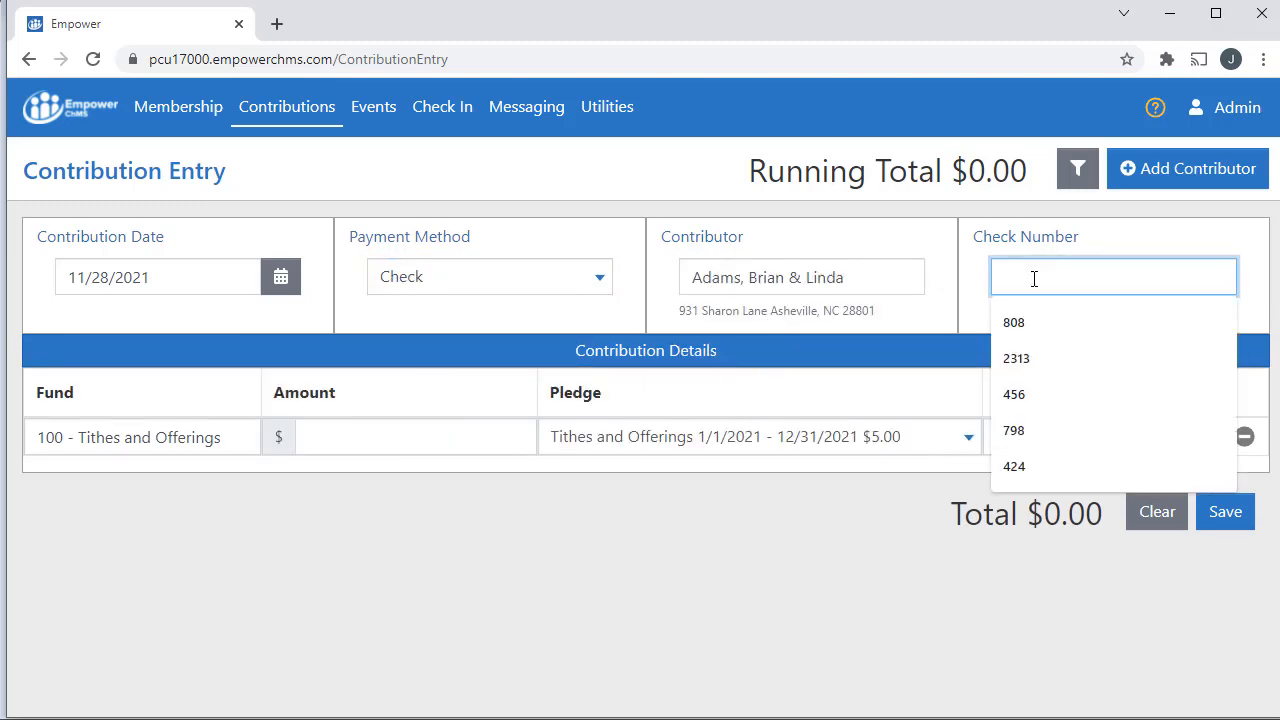
text(123)
key(Tab)
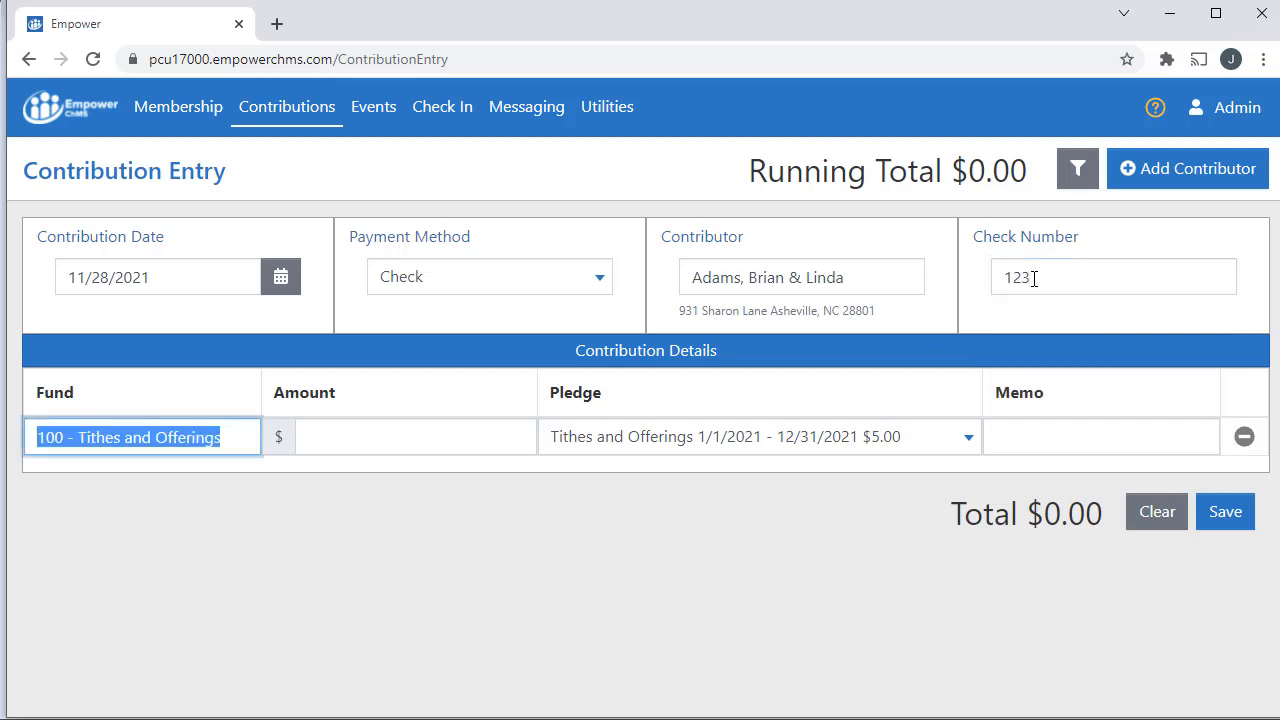
key(Tab)
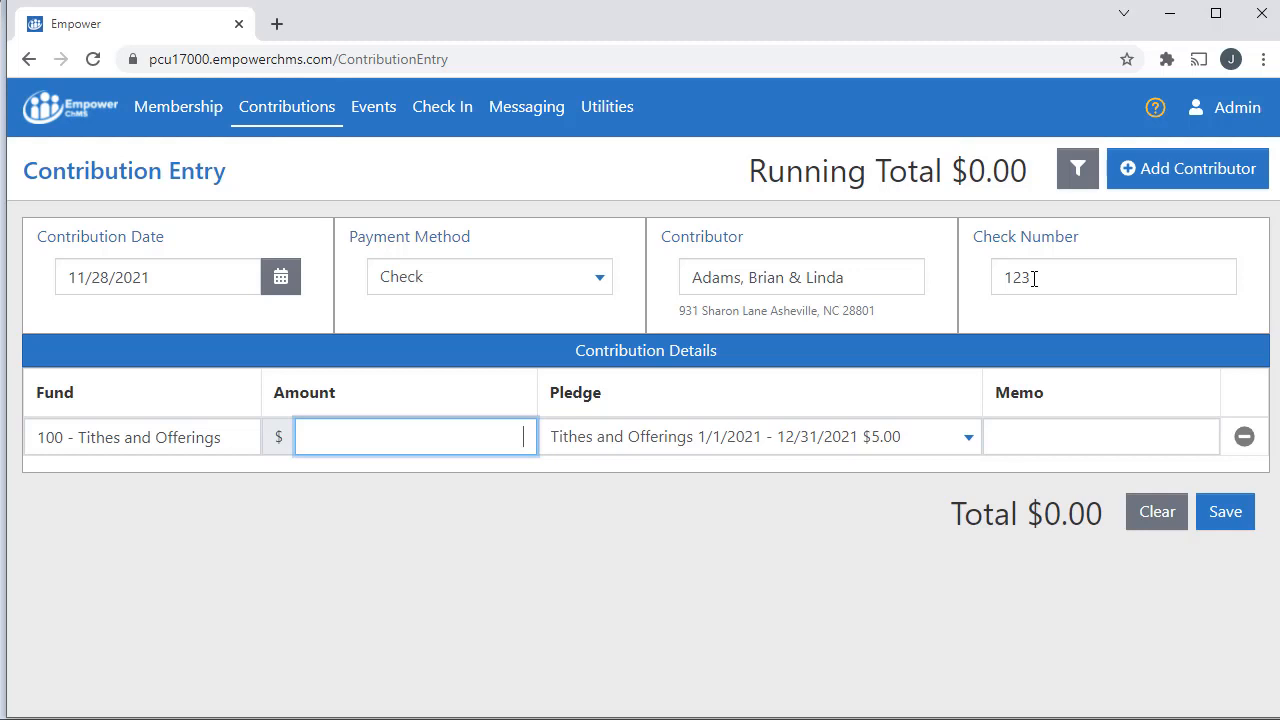
text(250)
key(Tab)
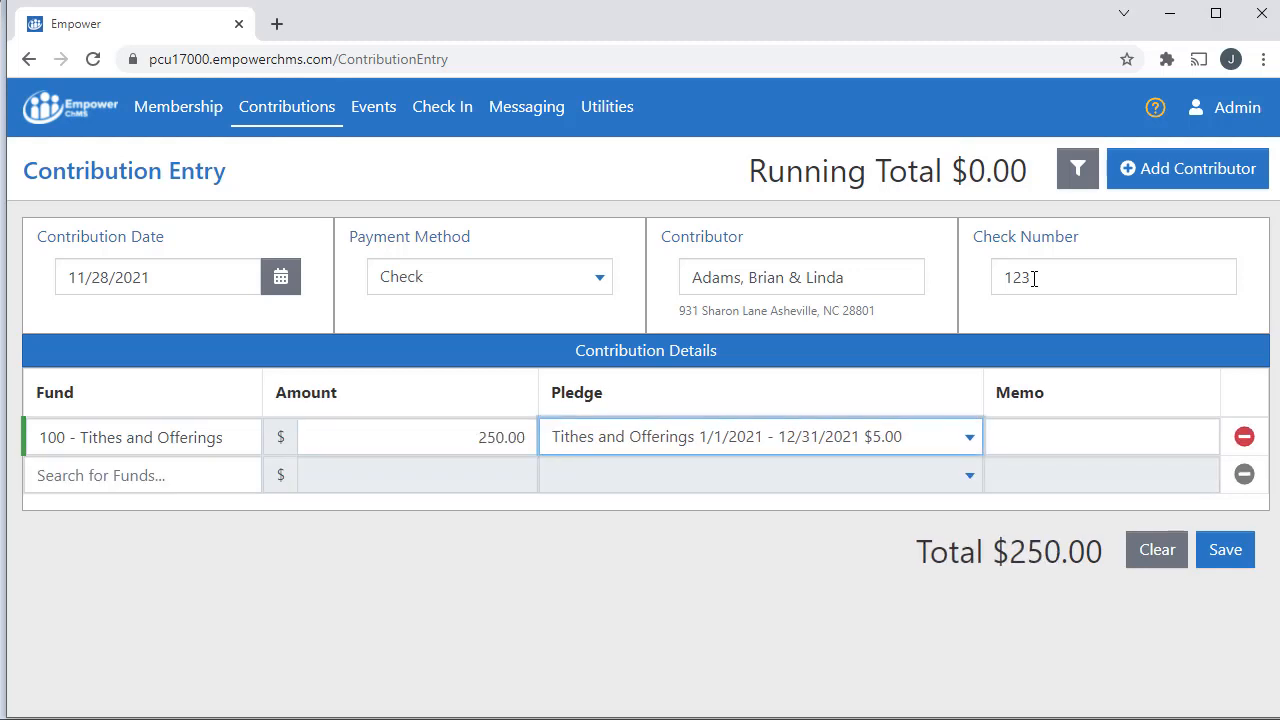
click(1222, 553)
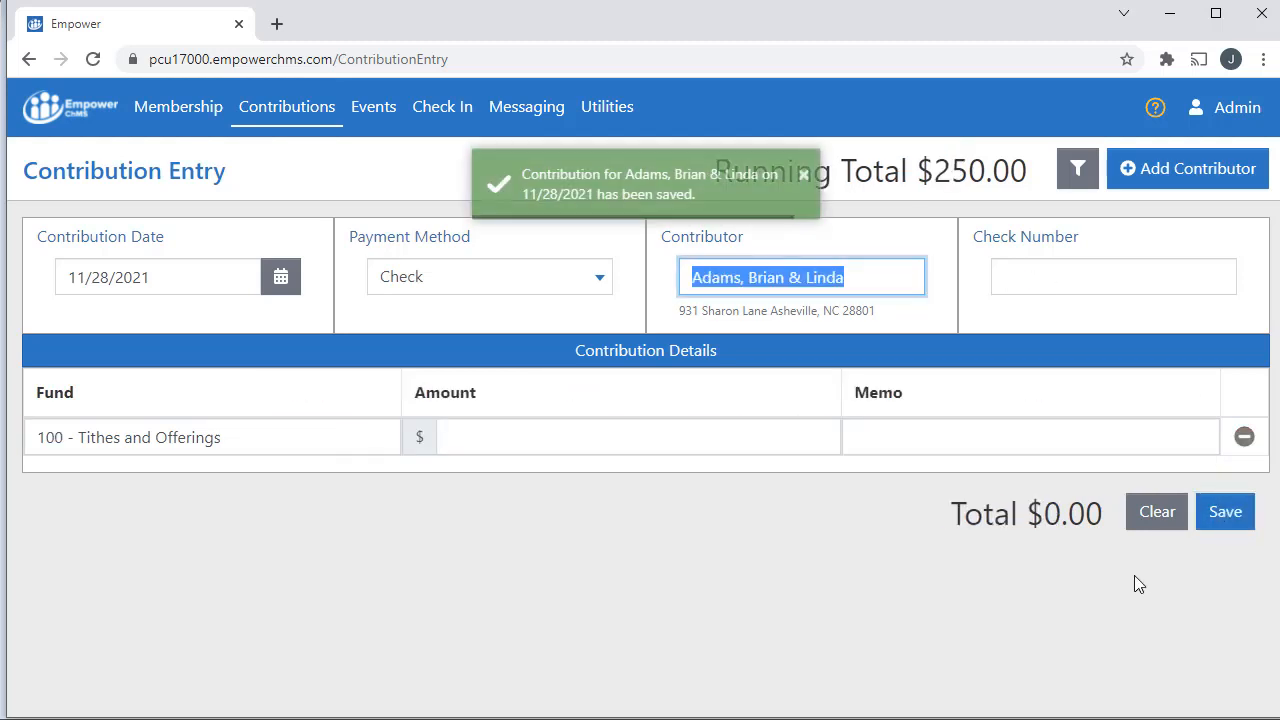
Step: Select the second contributor by first name and enter check number 567 with $25.00 for 100 - Tithes and Offerings
text(pau)
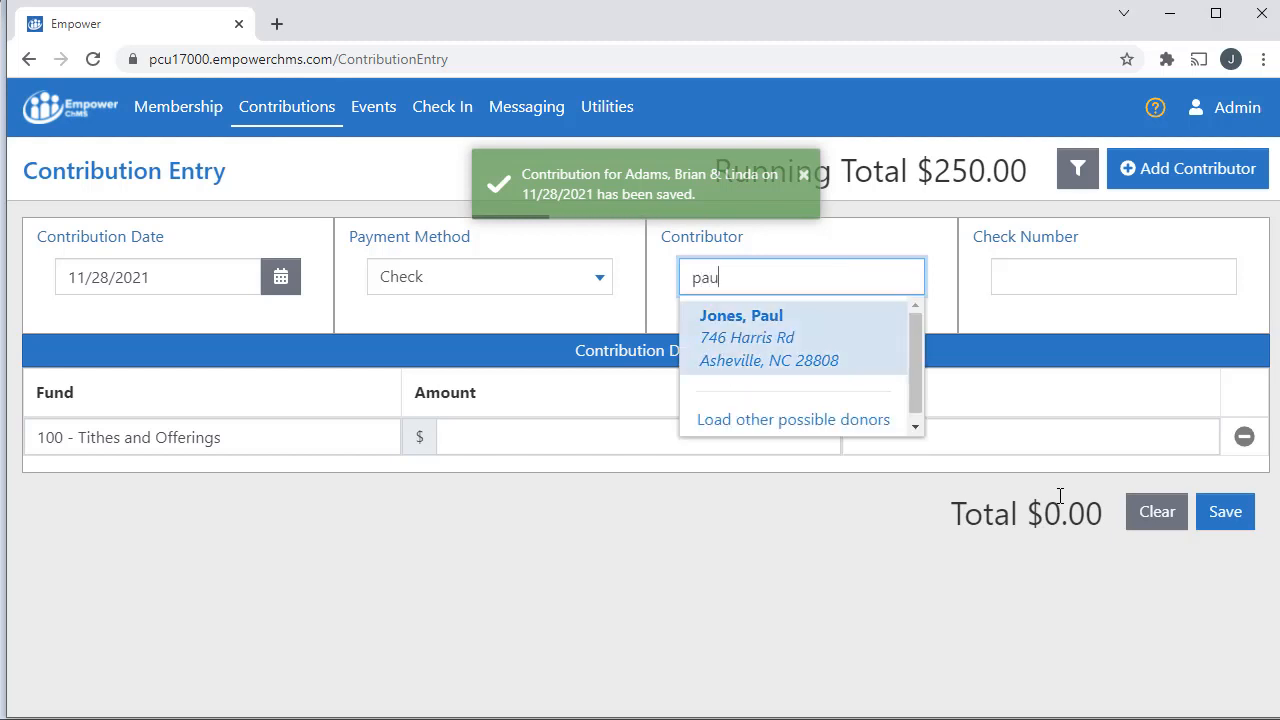
key(Return)
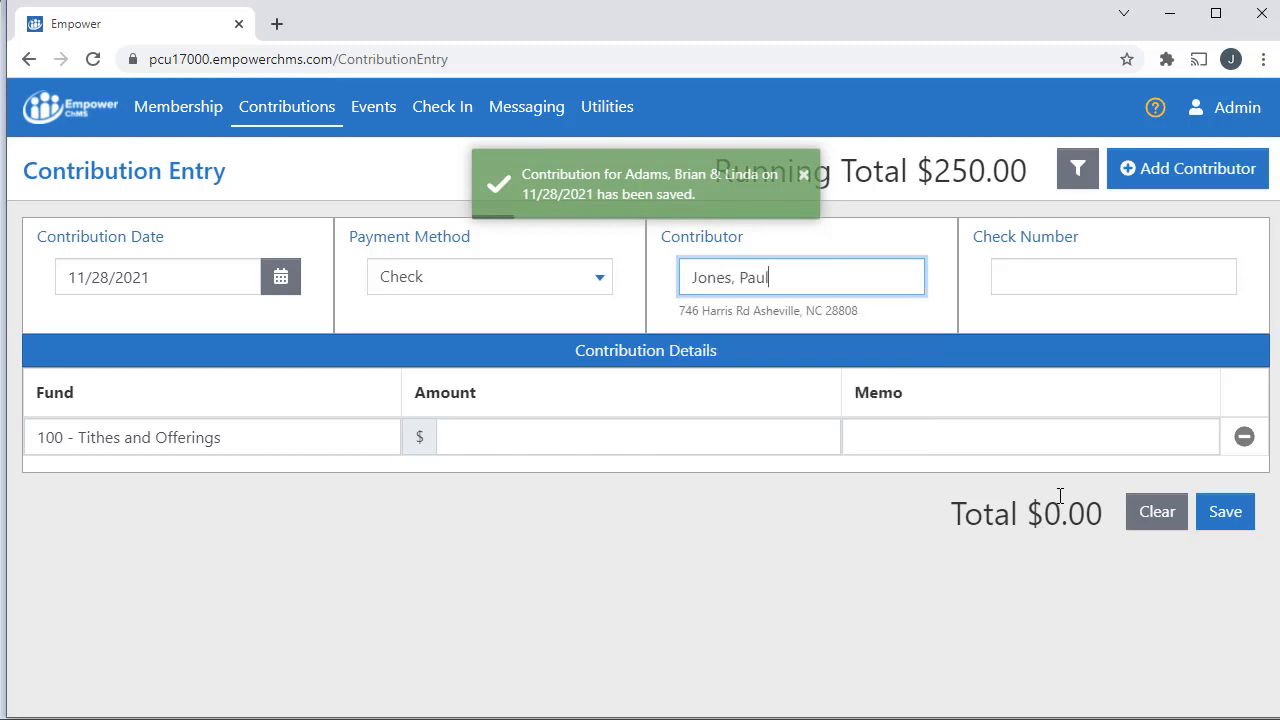
key(Tab)
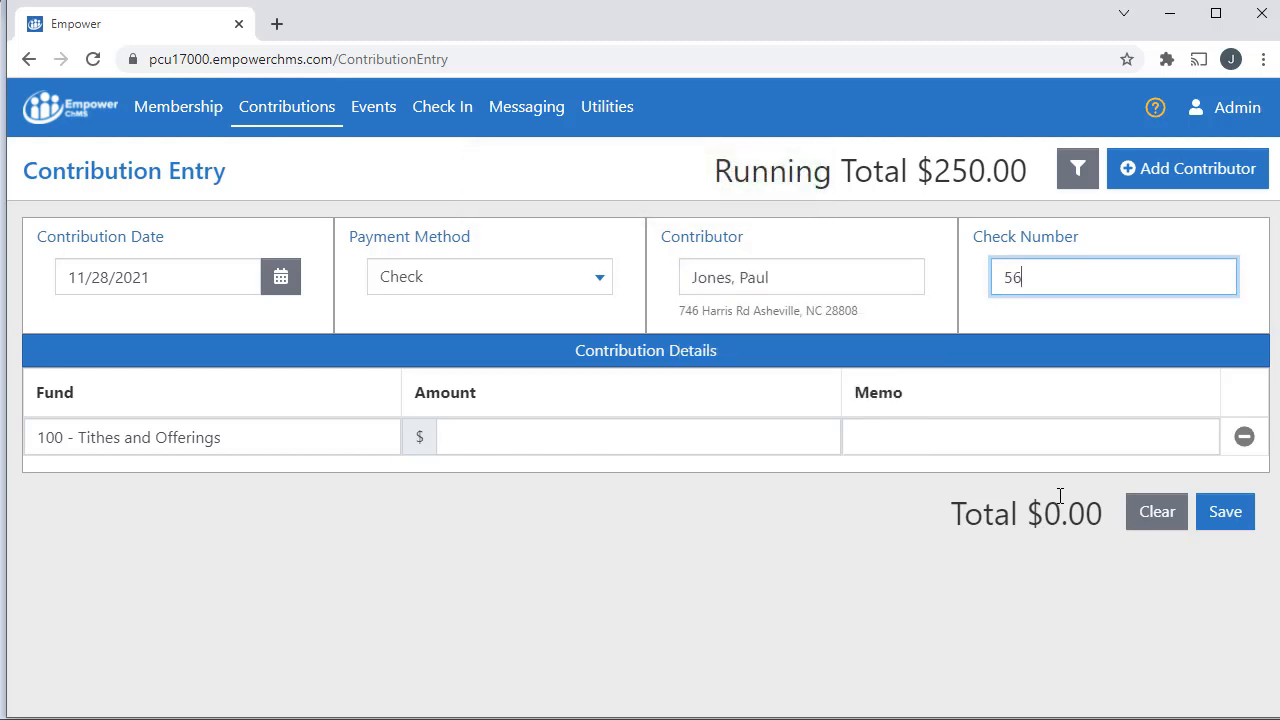
key(Tab)
key(Tab)
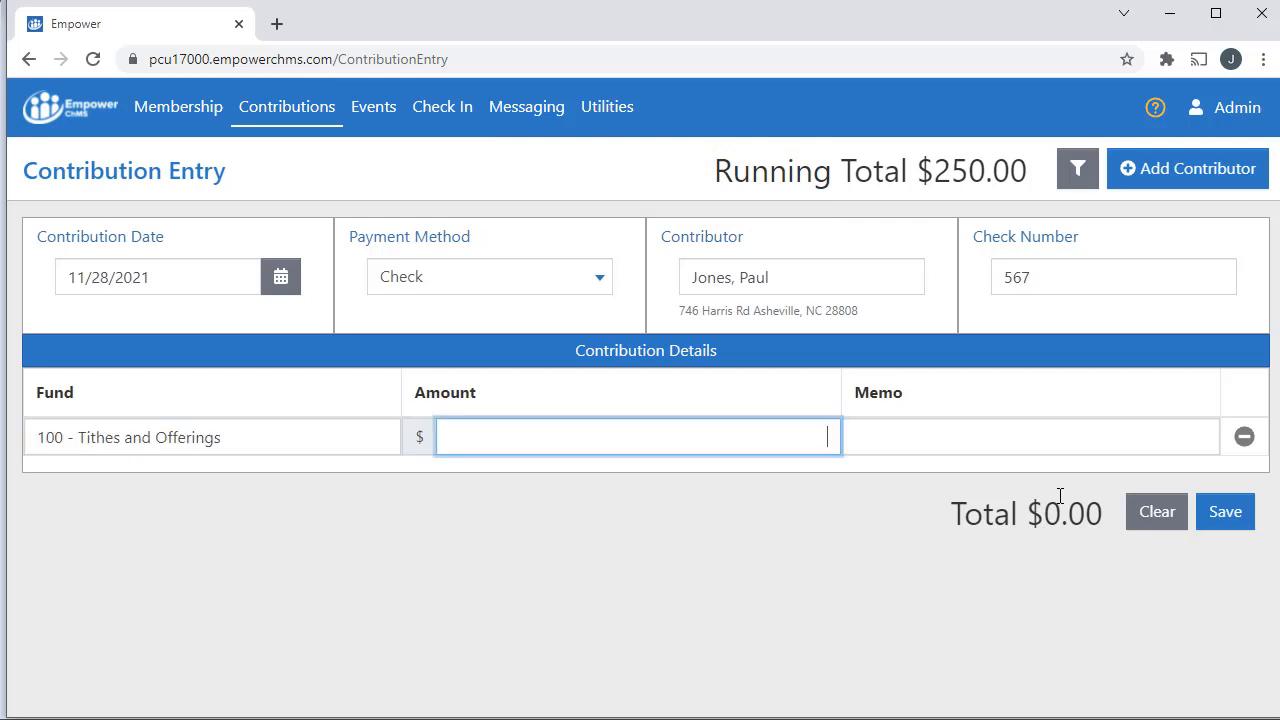
text(25)
key(Tab)
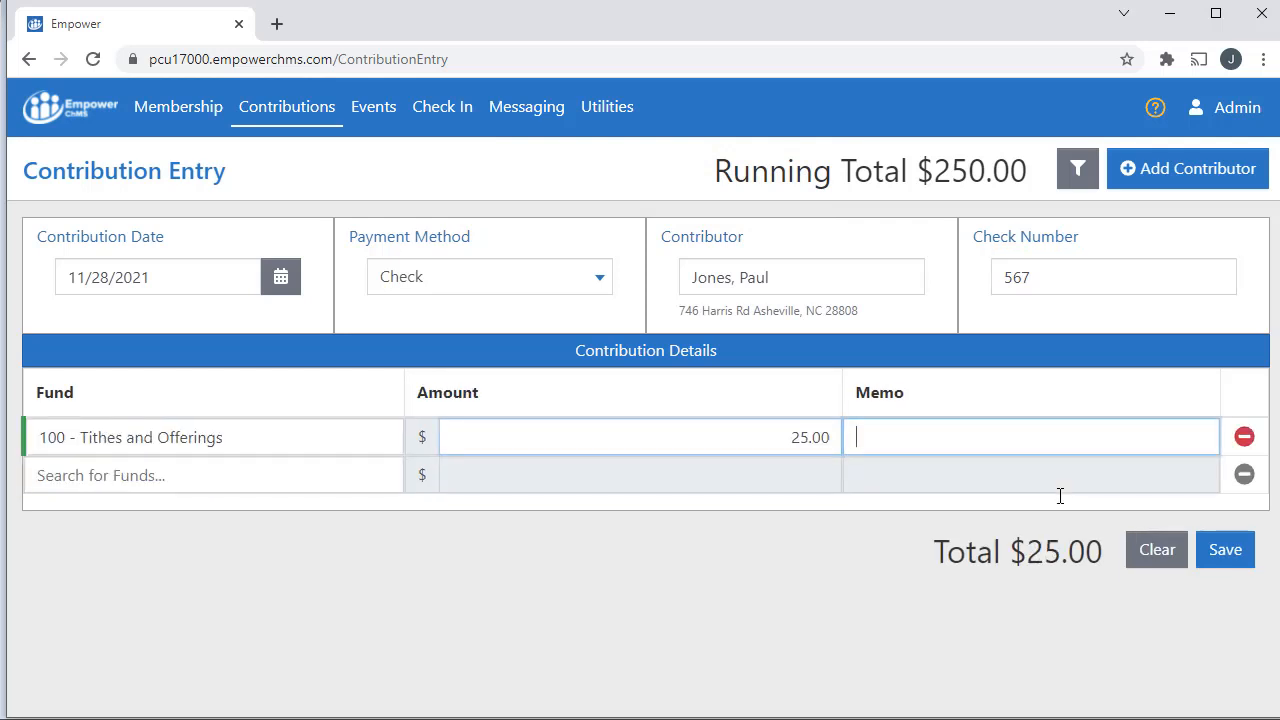
Step: Add a 200 - Missions line of $15.00 to the contribution and save it
key(Tab)
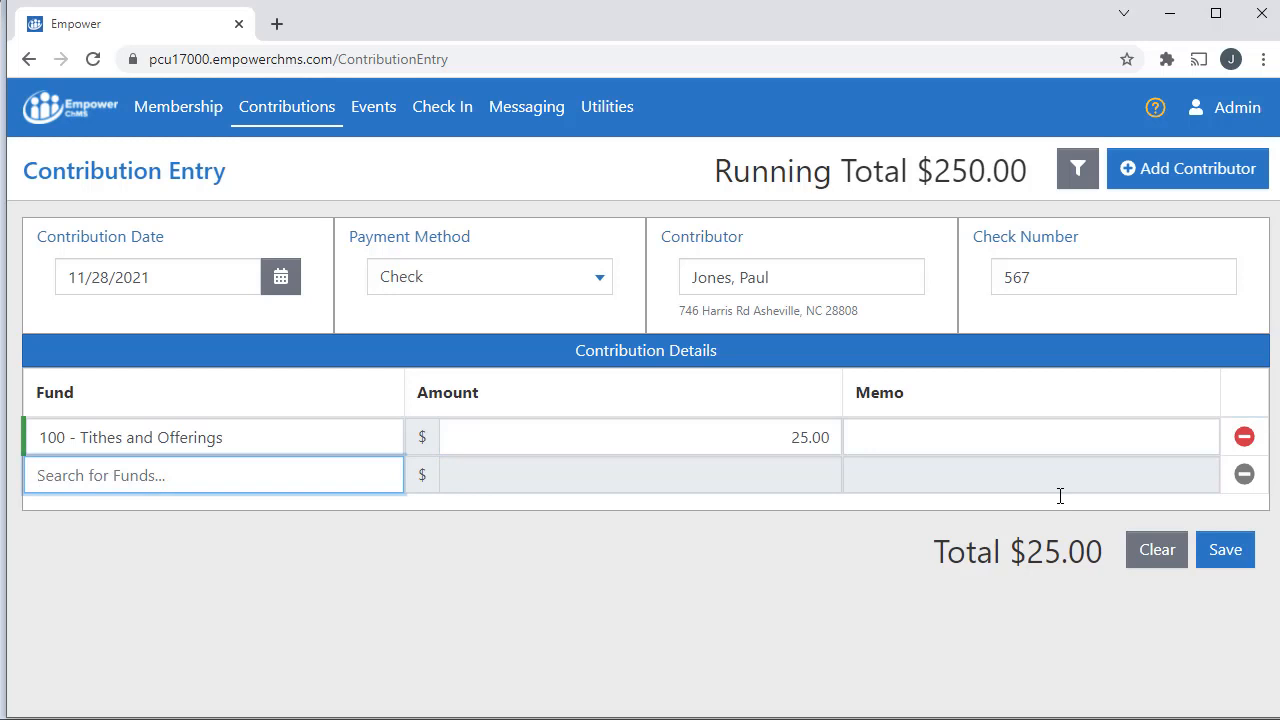
text(miss)
key(Down)
key(Return)
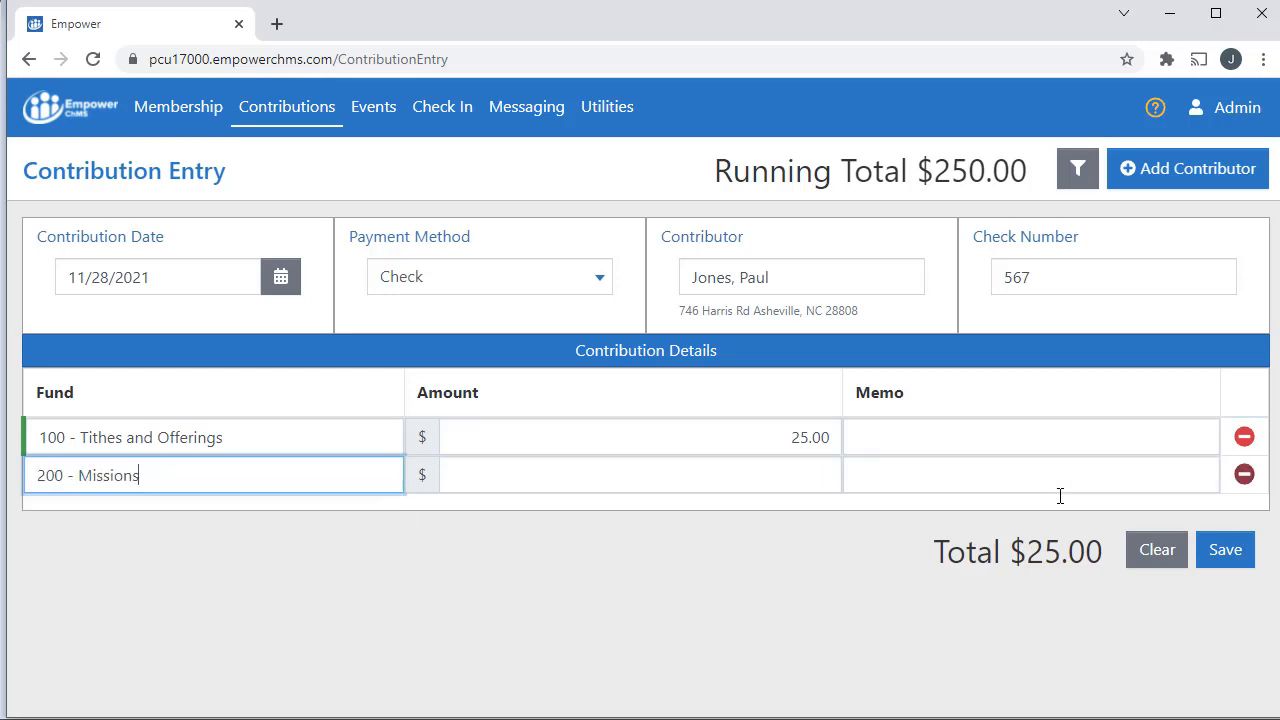
key(Tab)
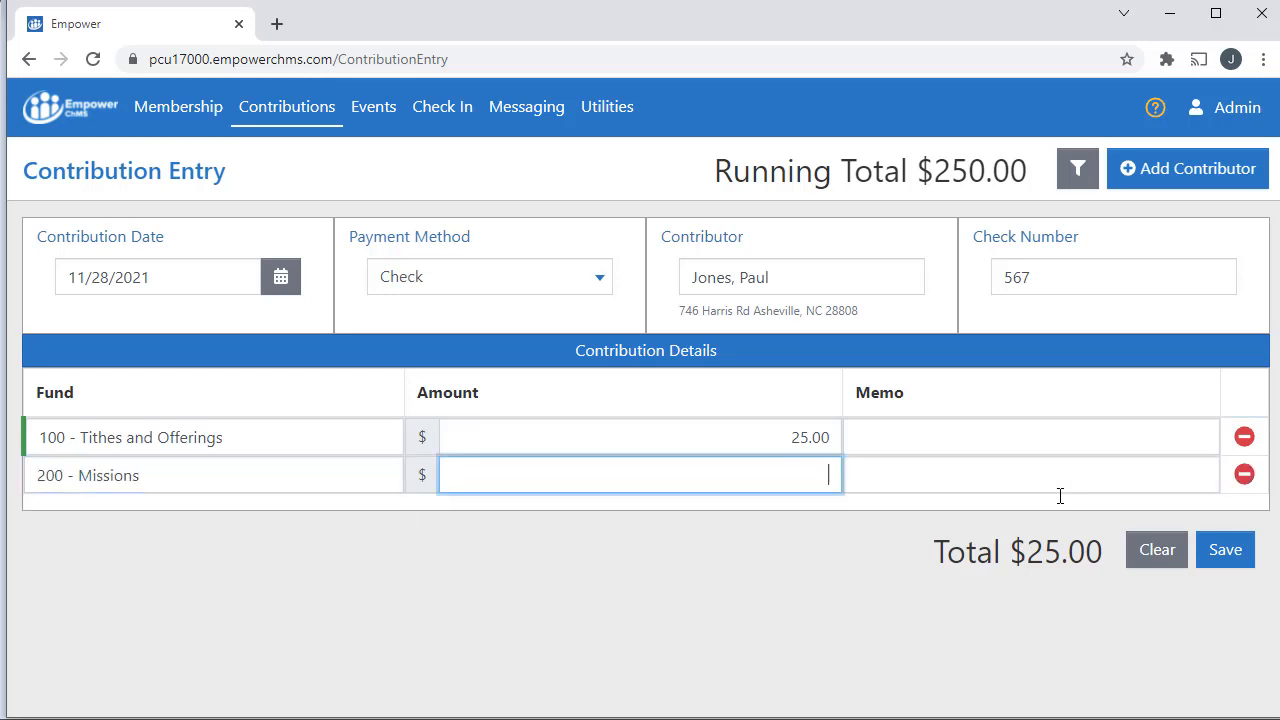
text(15)
key(Tab)
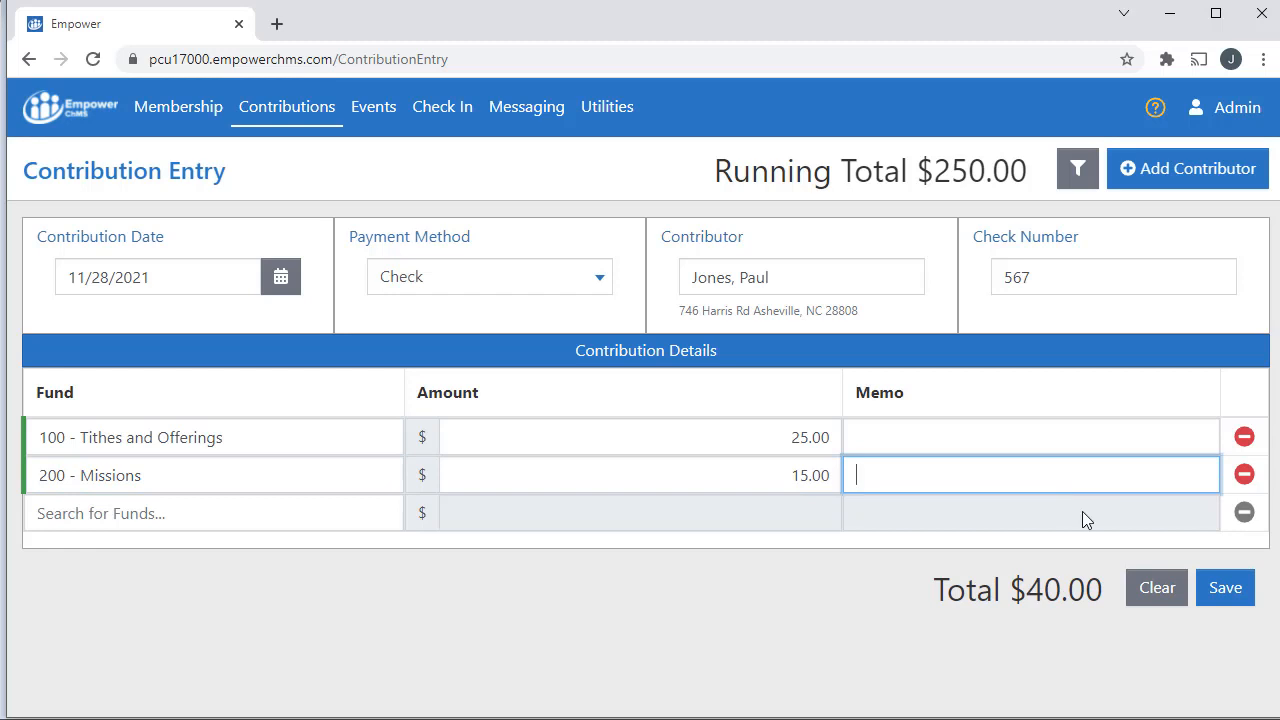
click(1236, 593)
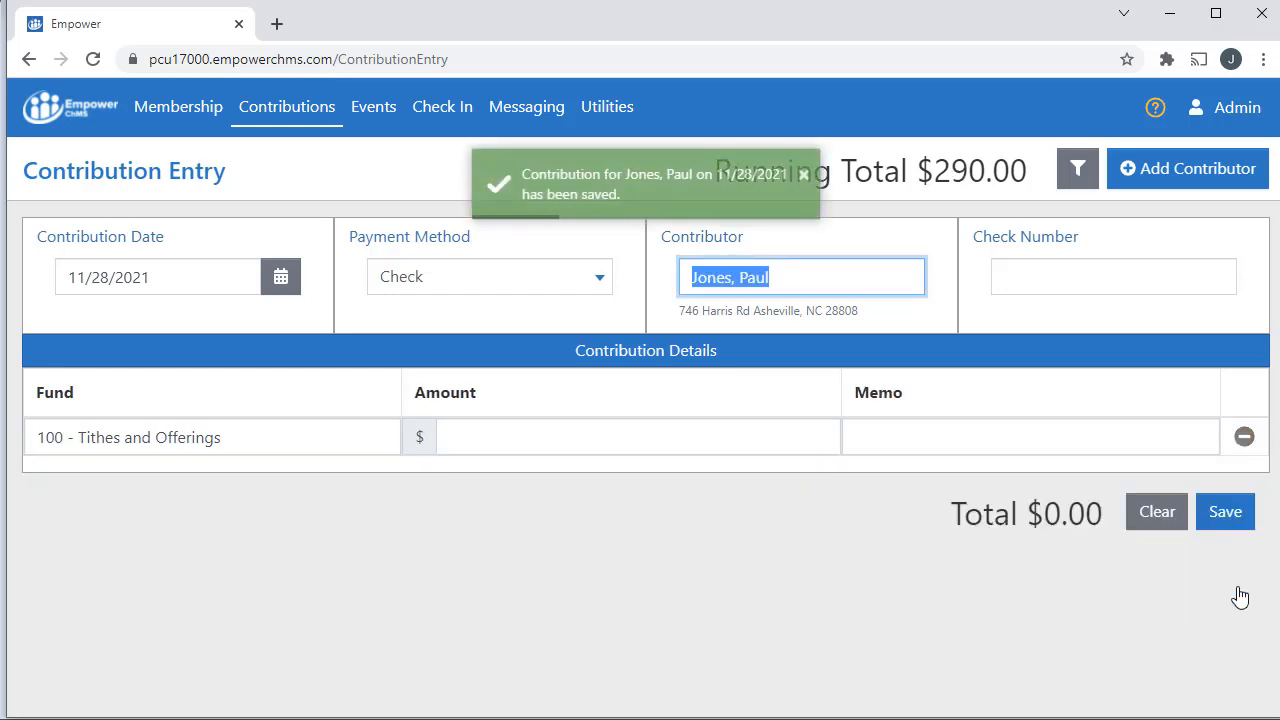
Step: Select the third contributor by first name and enter check number 890 with $250.00 for 100 - Tithes and Offerings
text(yvo)
key(Tab)
text(890)
key(Tab)
text(250)
key(Tab)
Step: Add a 201 - Mexico Missions line of $50.00 to the contribution and save it
text(mis)
key(Down)
key(Return)
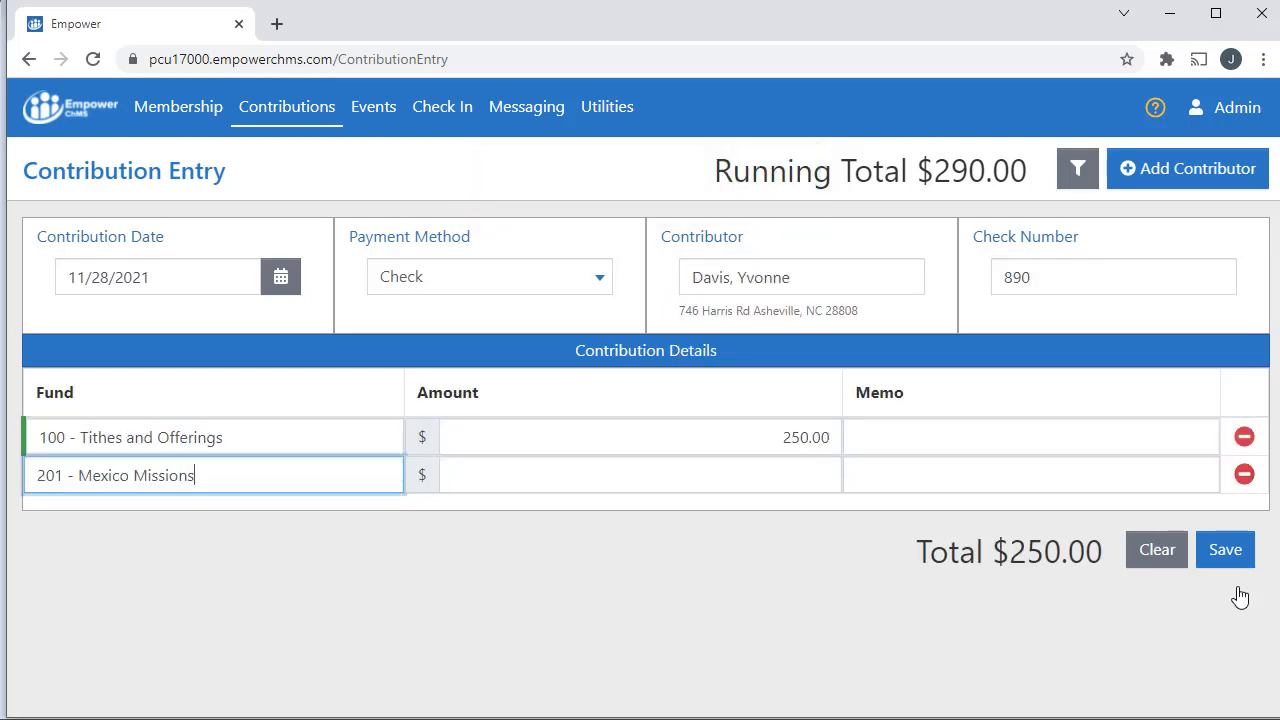
key(Tab)
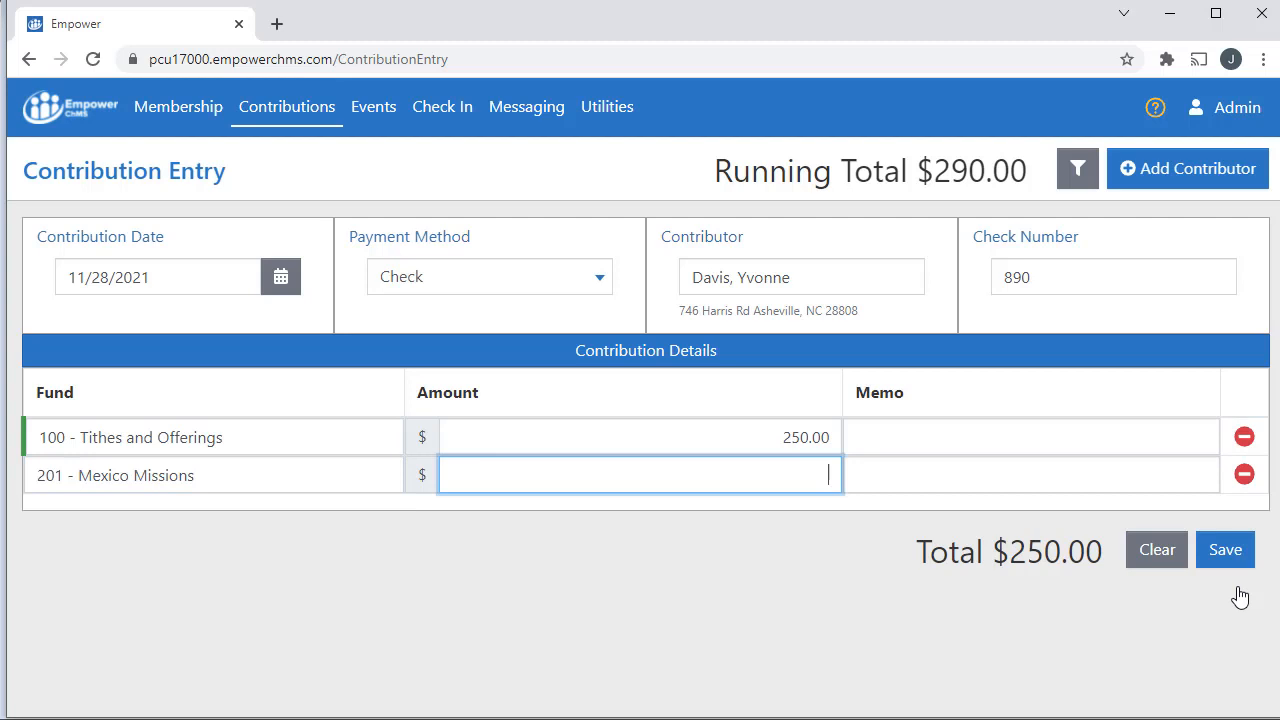
text(50)
key(Tab)
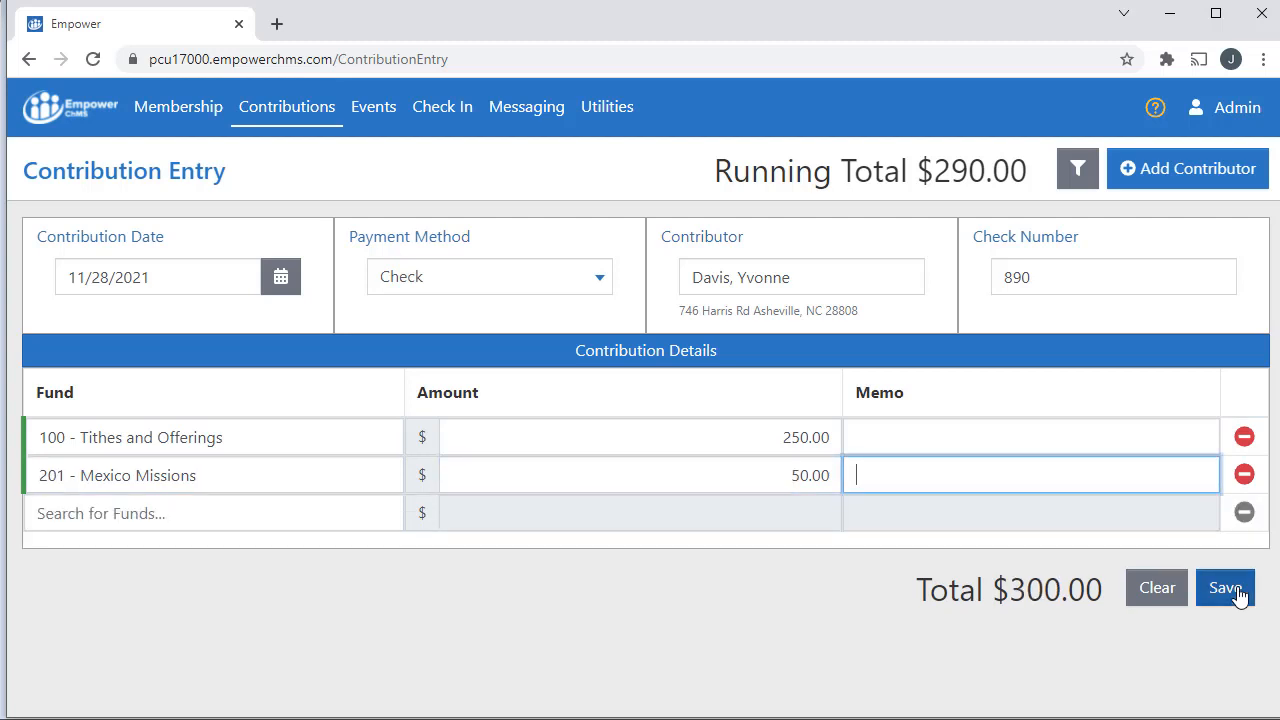
click(1238, 592)
Step: Set the payment method to Cash and find the next contributor by first name
click(550, 276)
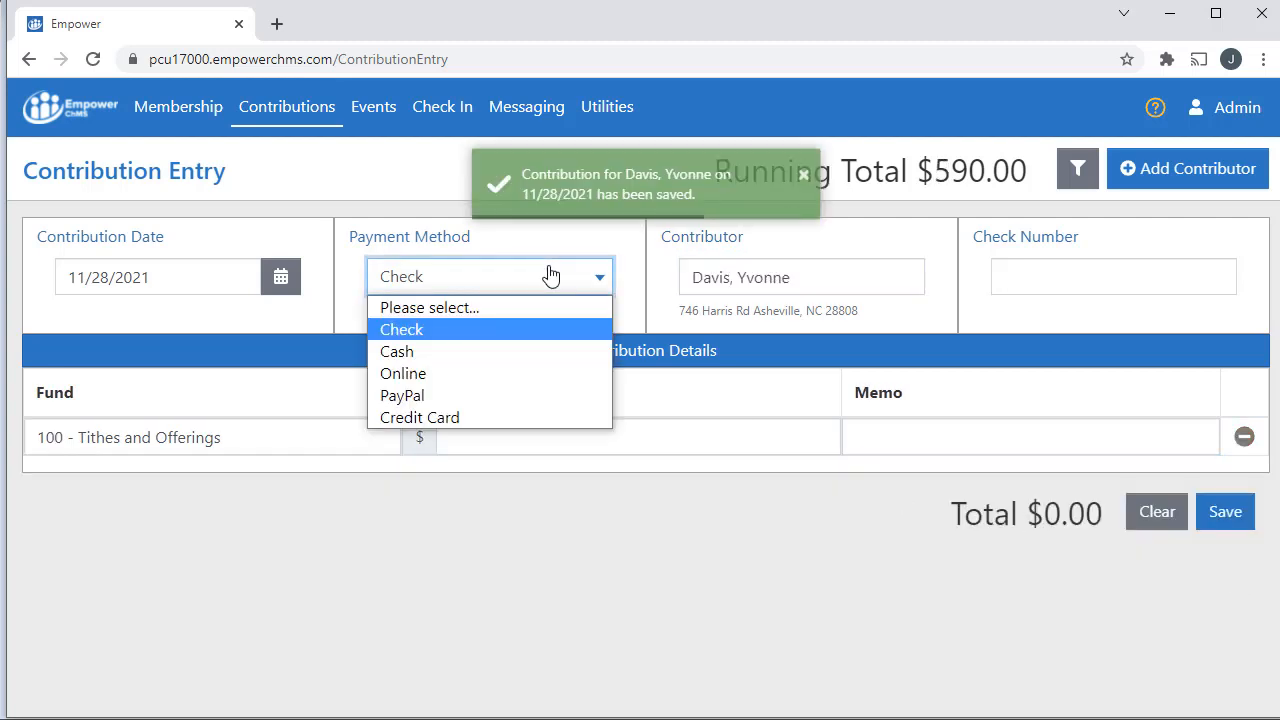
click(501, 352)
click(799, 285)
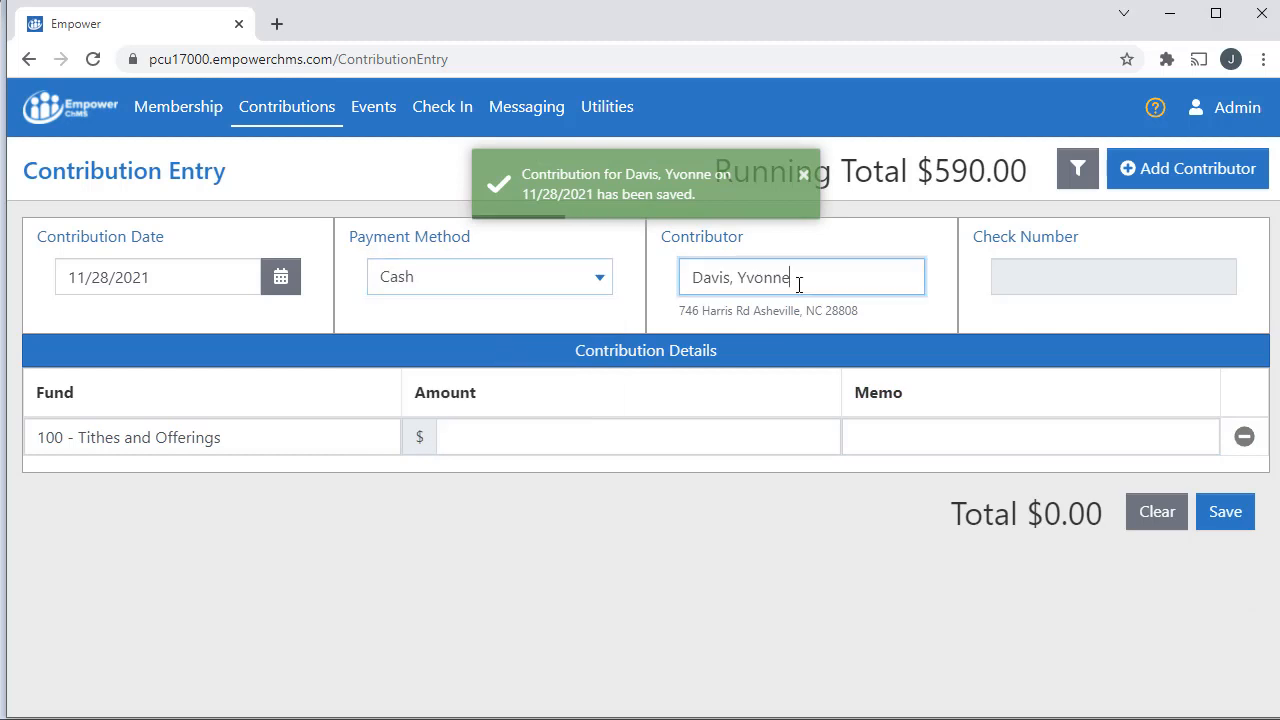
text(sele)
key(BackSpace)
key(BackSpace)
key(BackSpace)
text(ele)
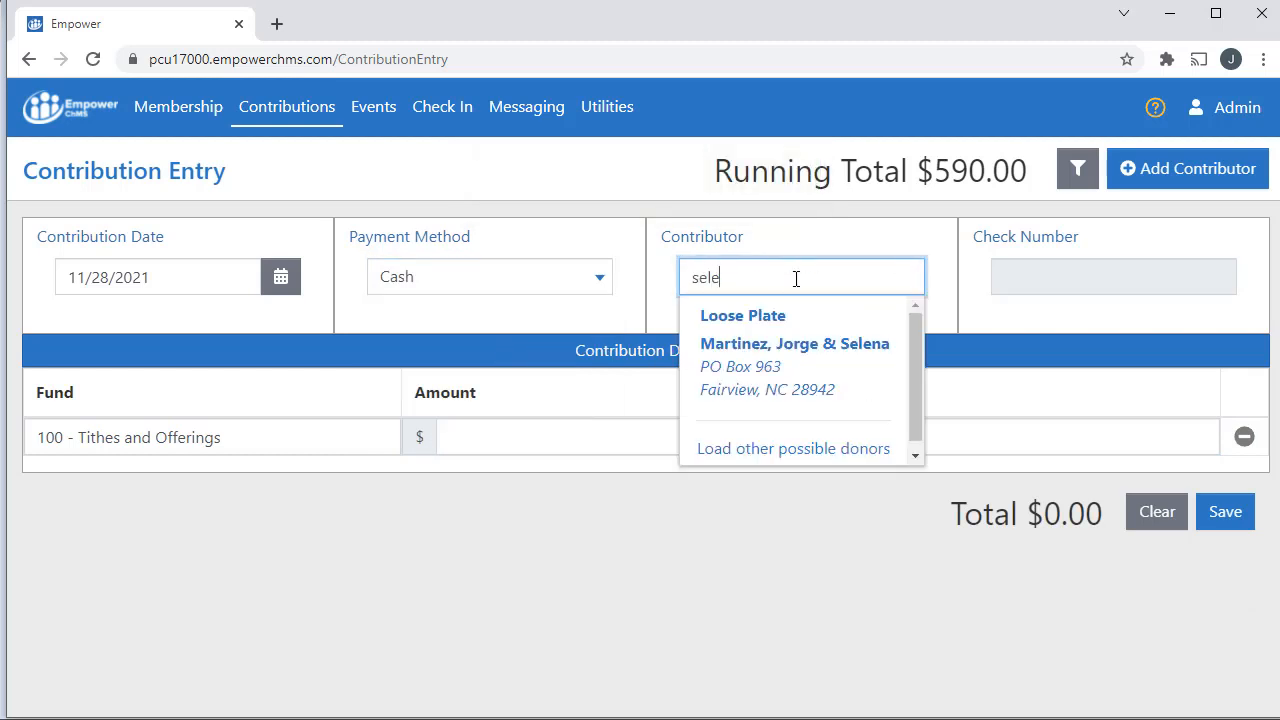
key(Down)
key(Down)
Step: Enter $25.00 for 100 - Tithes and Offerings on the cash contribution and save it
key(Tab)
key(Tab)
text(25)
key(Tab)
click(1240, 555)
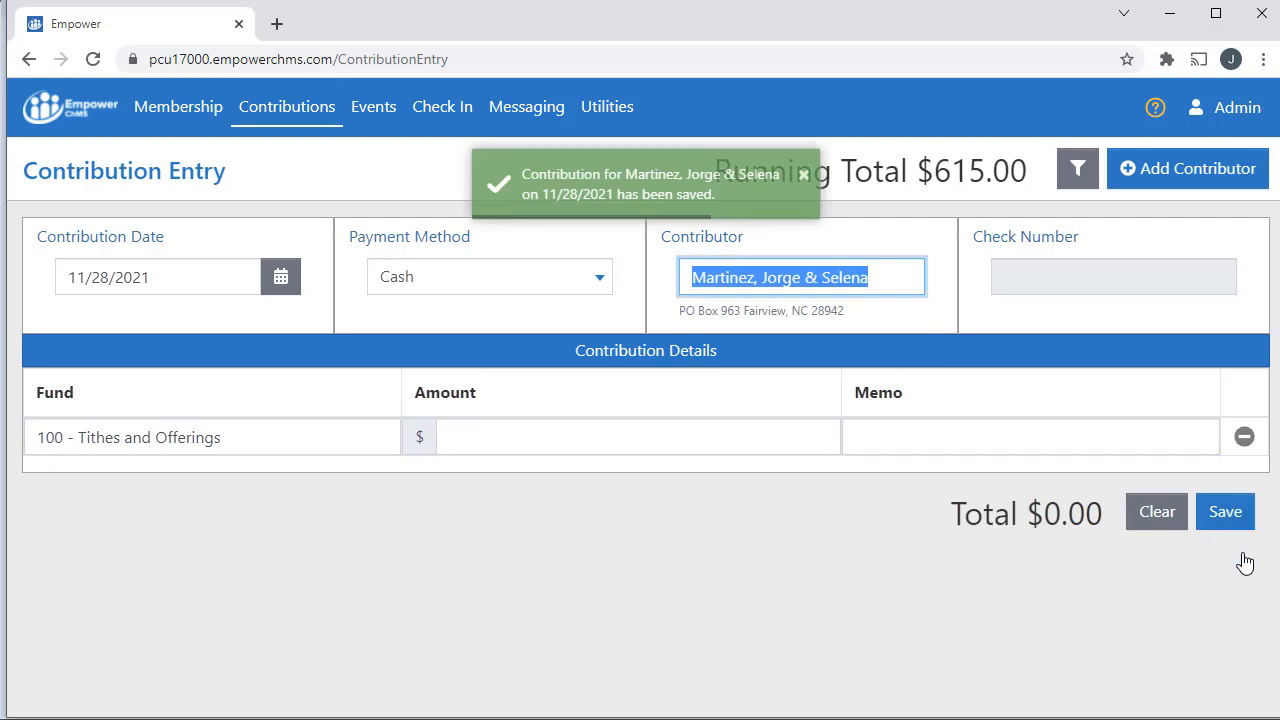
Step: Enter a Loose Plate cash contribution of $35.46 for 100 - Tithes and Offerings and save it
text(loos)
key(Down)
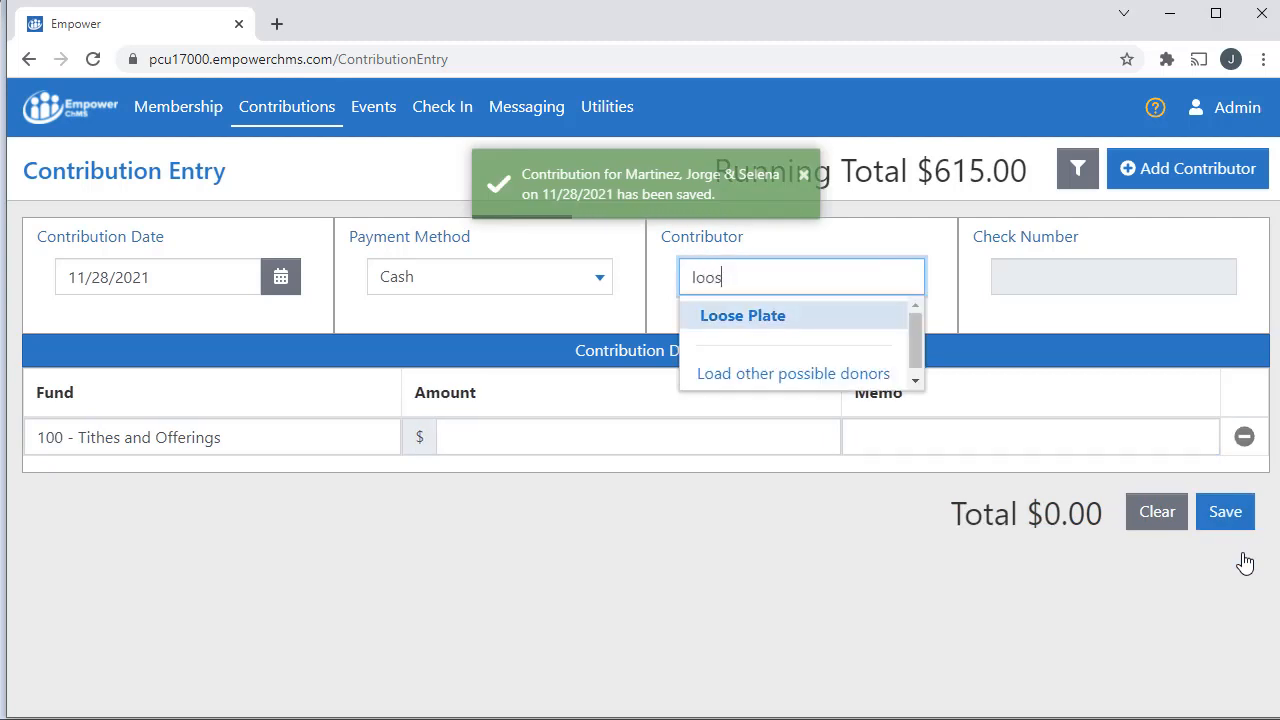
key(Return)
key(Tab)
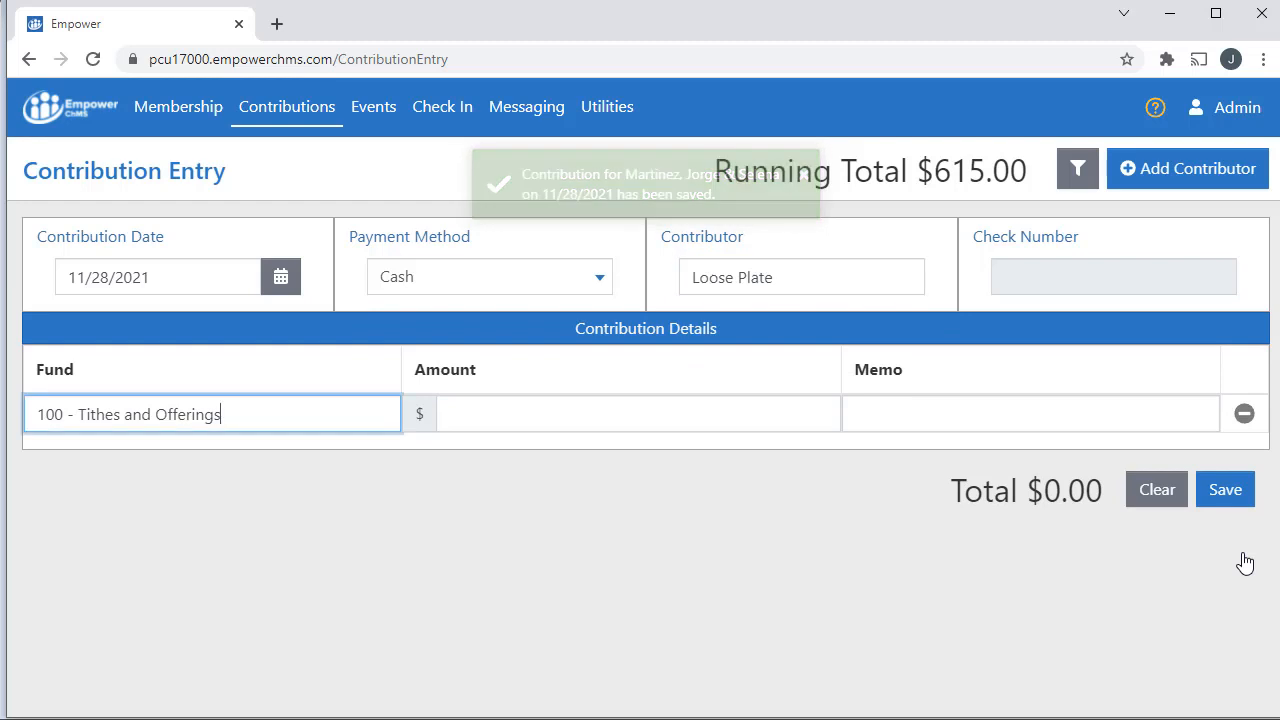
key(Tab)
text(35.46)
key(Tab)
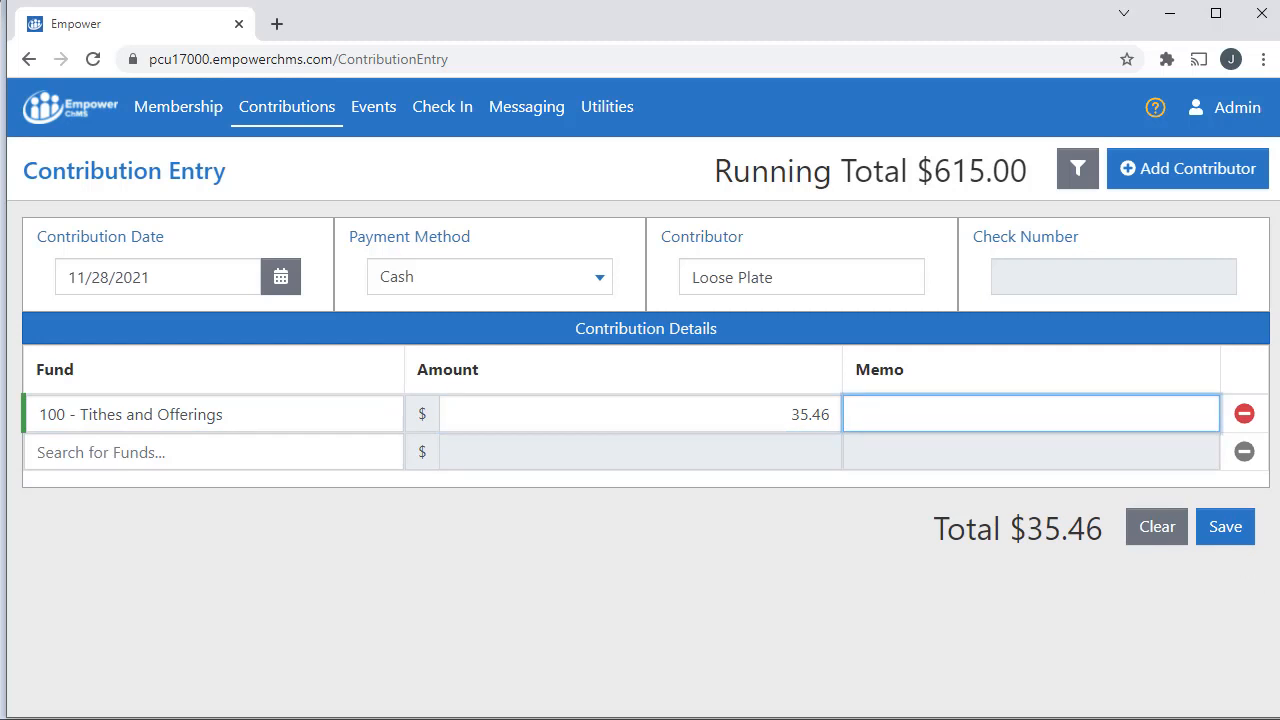
click(1226, 529)
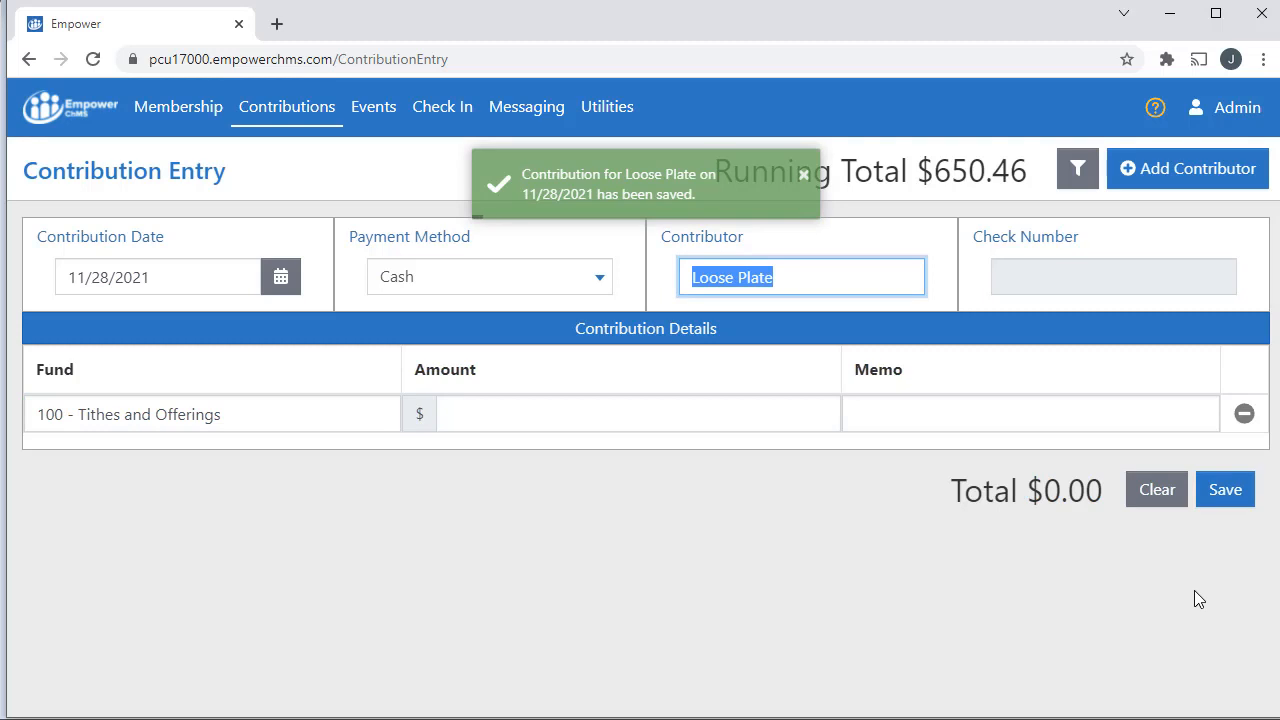
Step: Open the list of entered contributions and examine the details and fund lines of the first and third check contributions
click(258, 114)
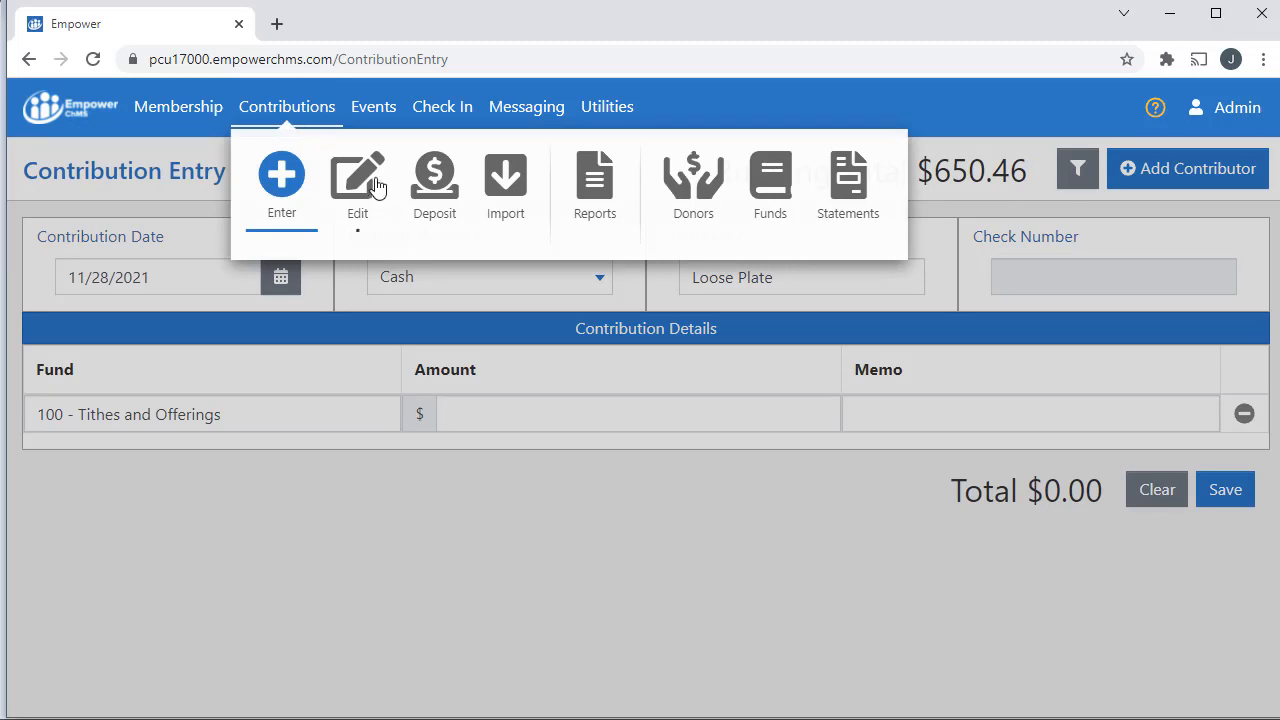
click(360, 180)
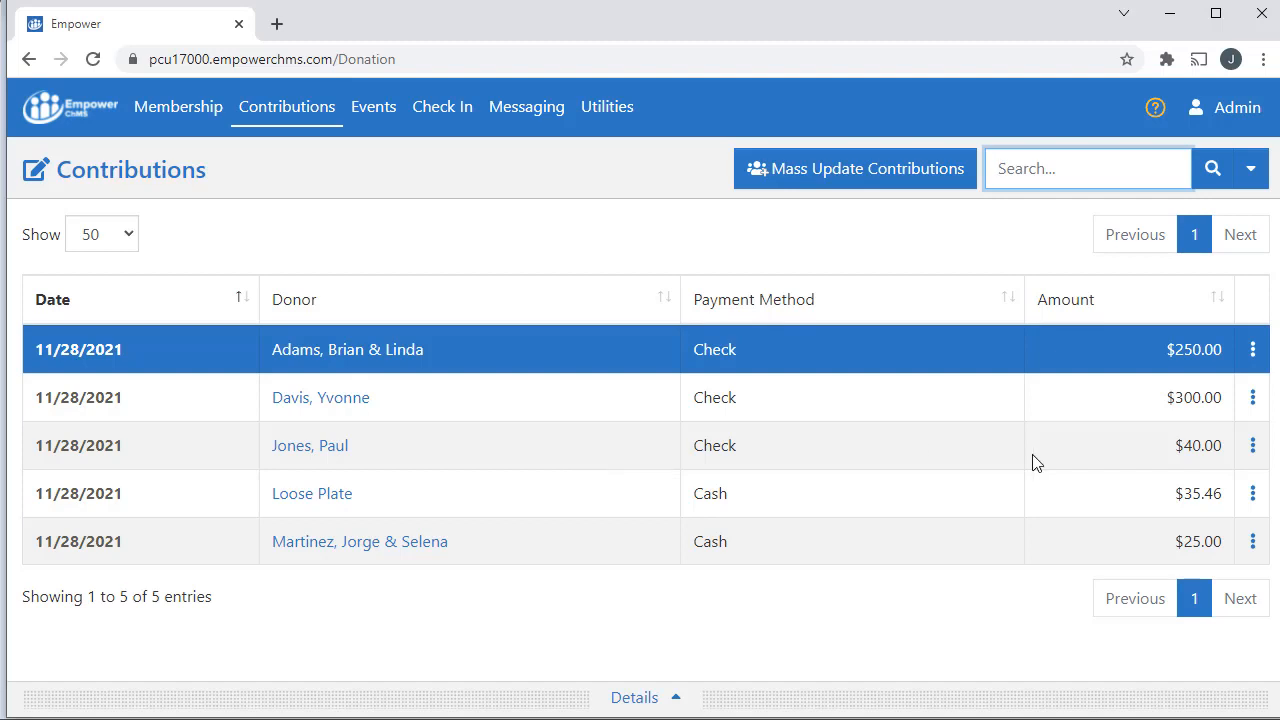
click(670, 700)
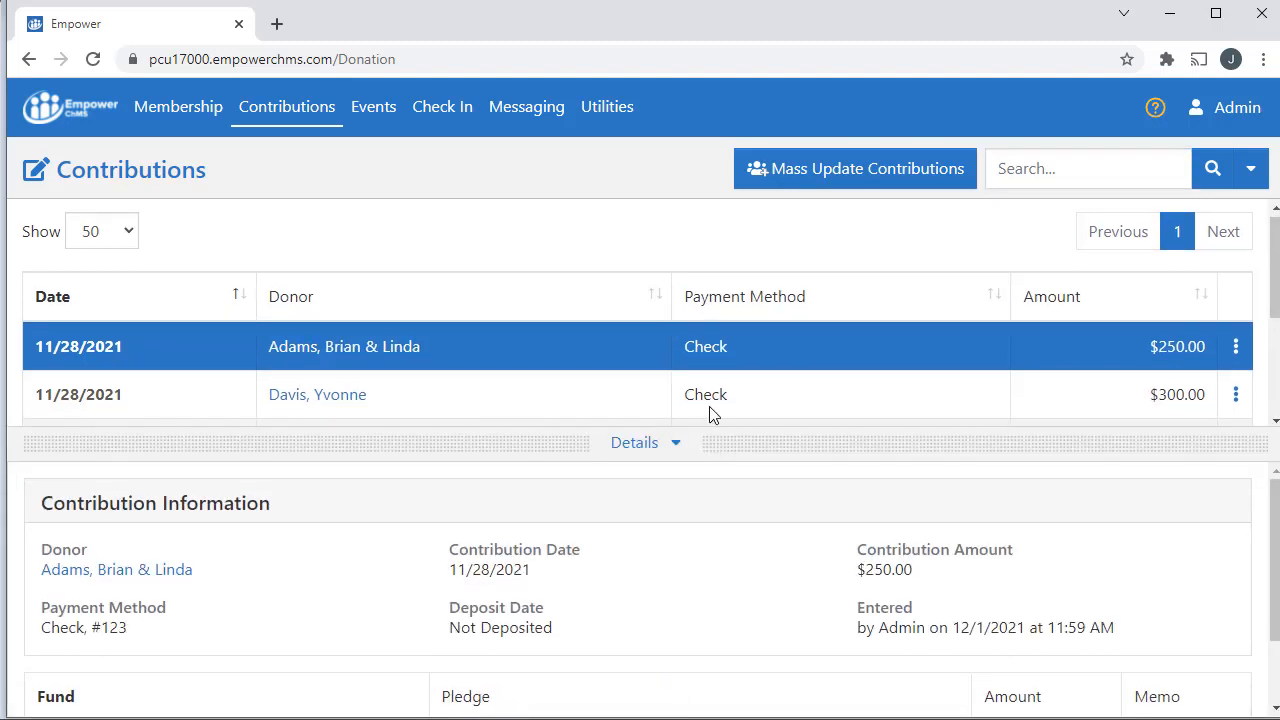
scroll(700, 405, down, 1)
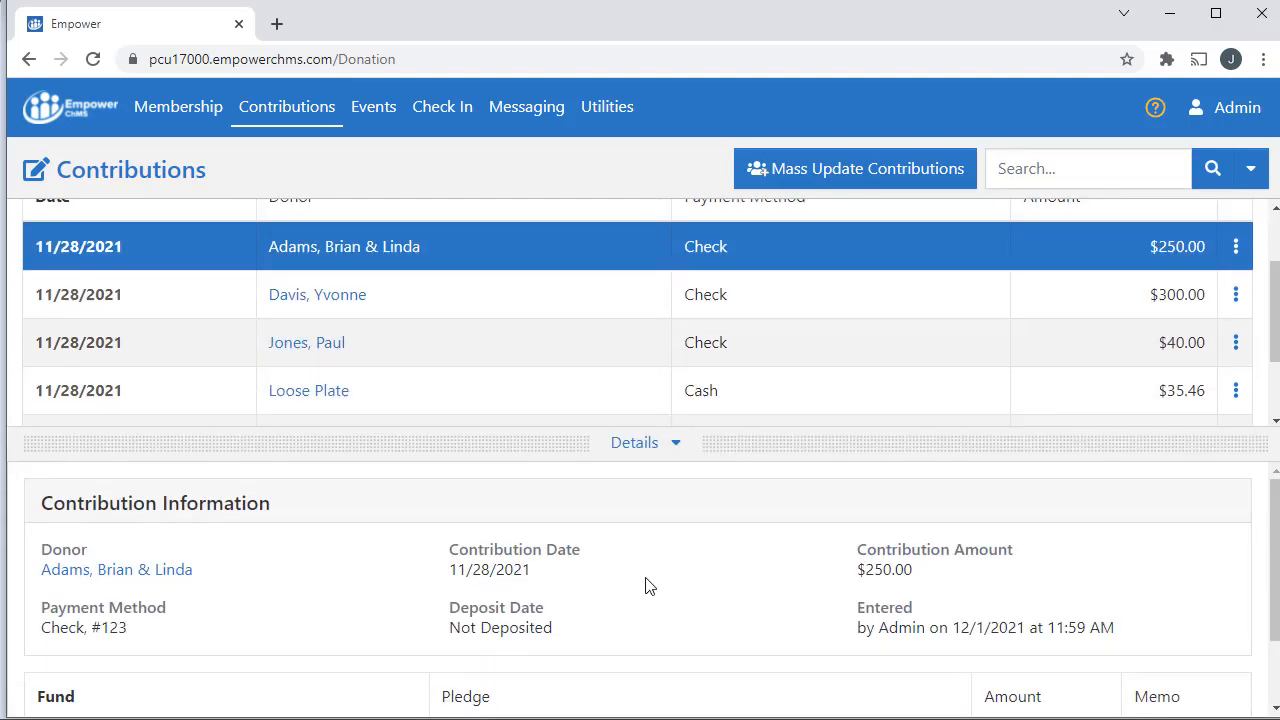
scroll(645, 586, down, 1)
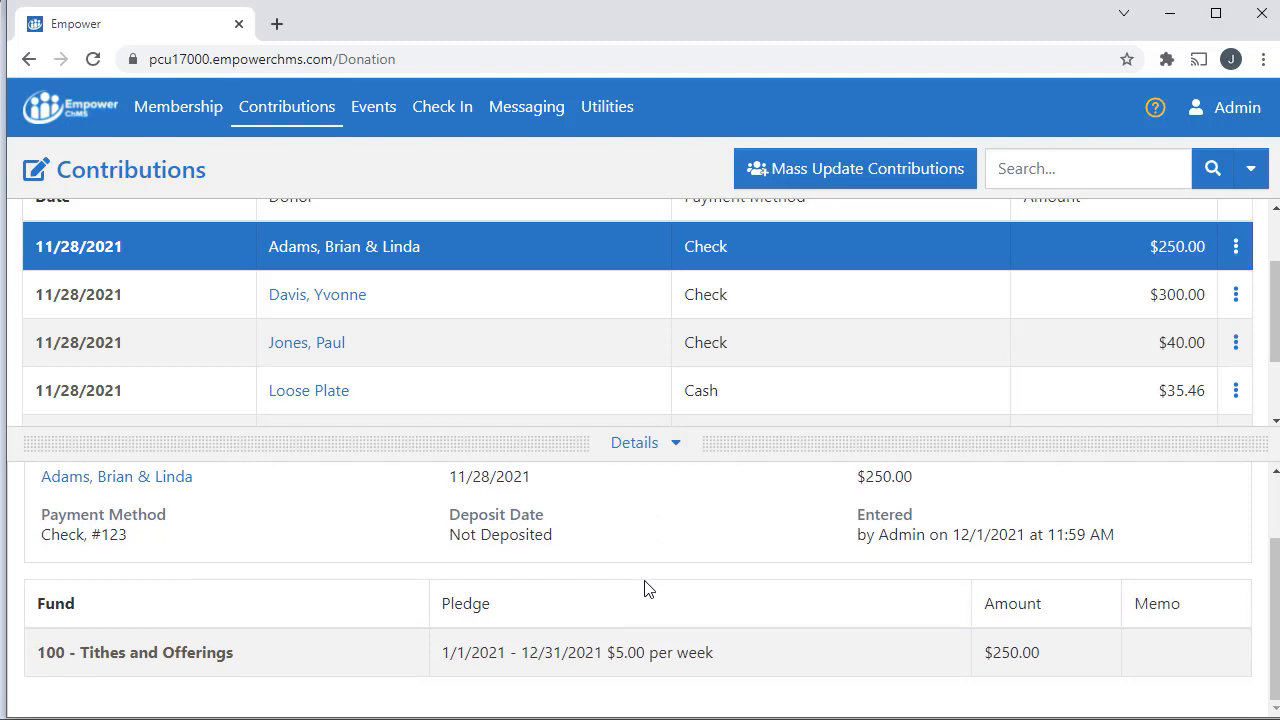
click(503, 362)
scroll(666, 611, down, 2)
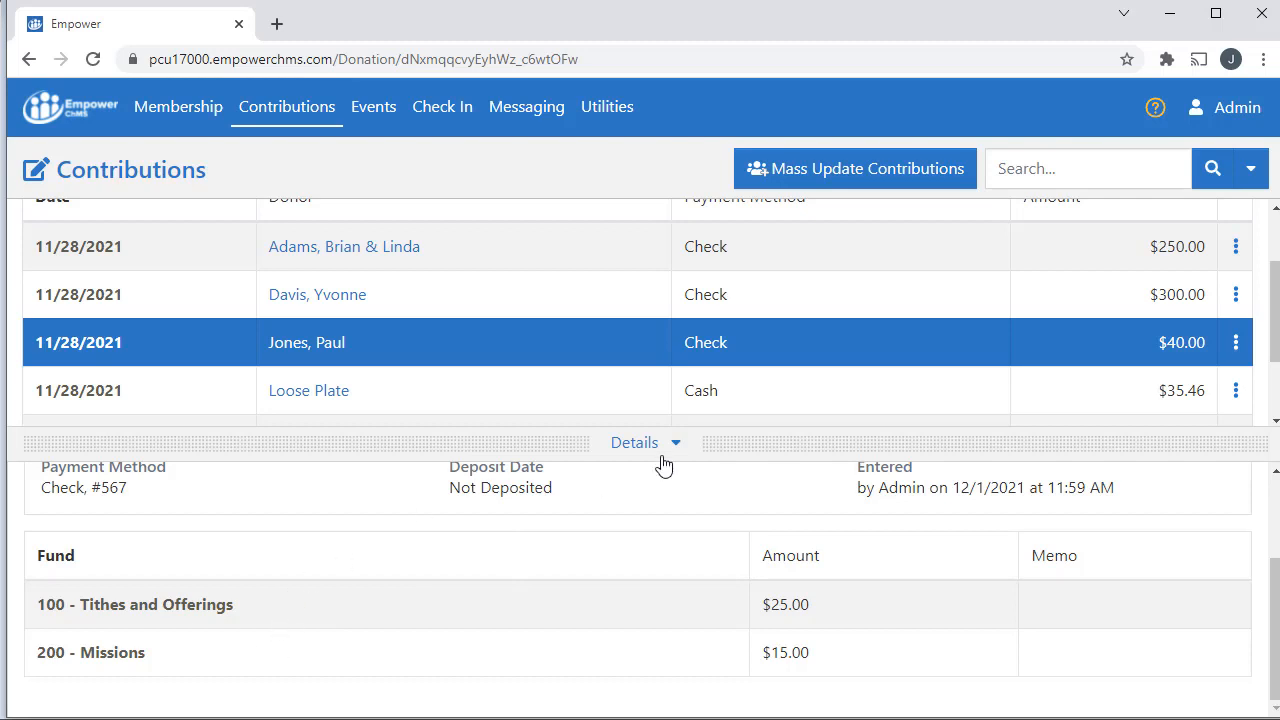
Step: Edit the contribution with check number 567, setting its Tithes and Offerings amount to $45.00, and save it
click(1237, 342)
click(1158, 250)
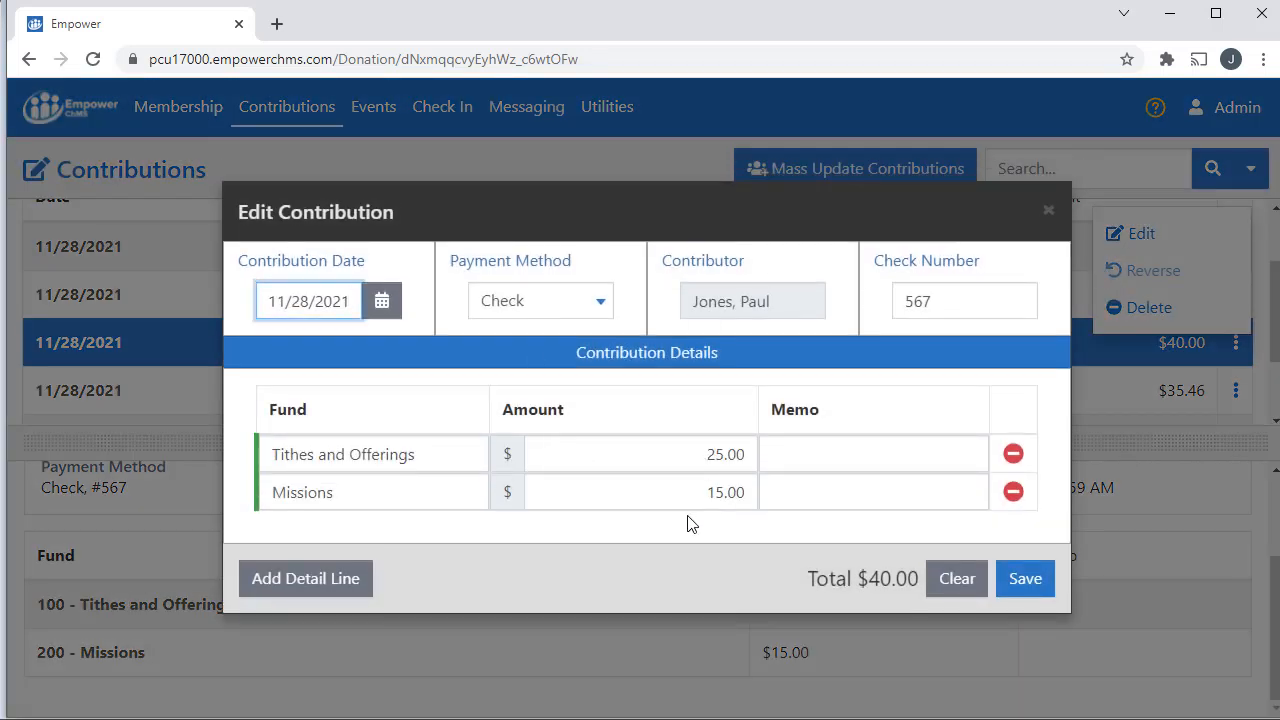
click(706, 455)
key(Delete)
text(4)
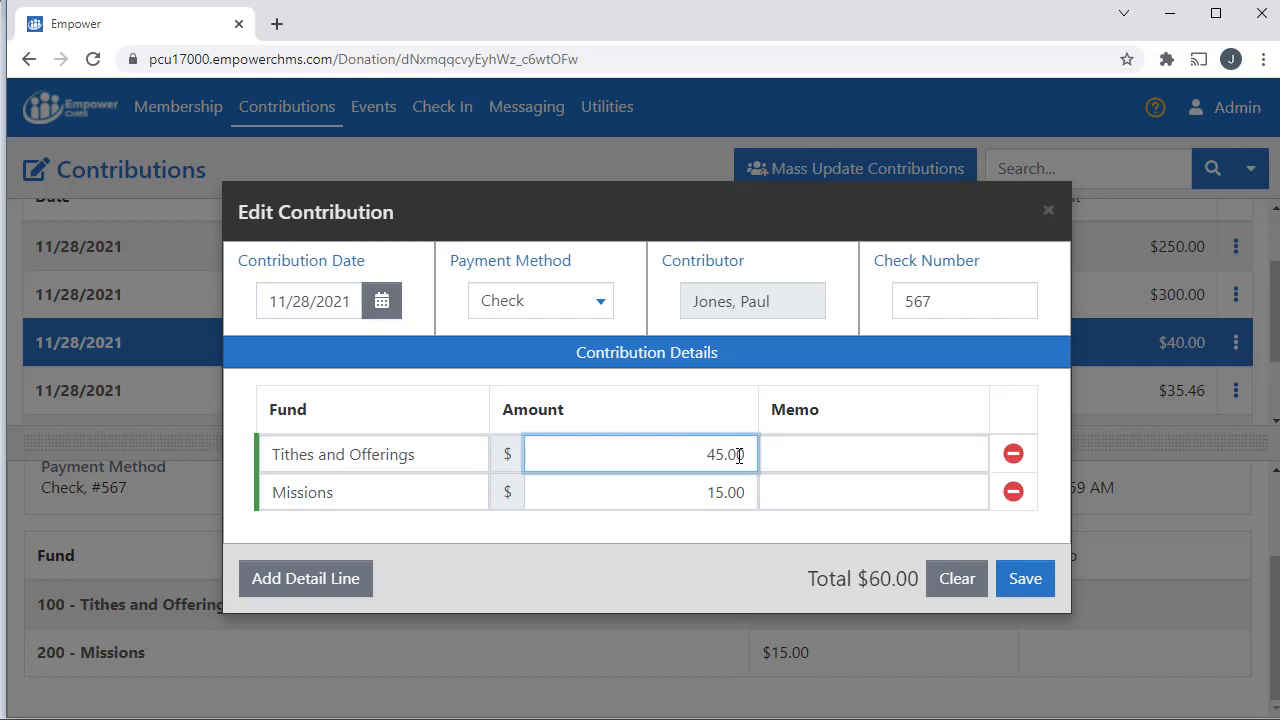
click(1040, 585)
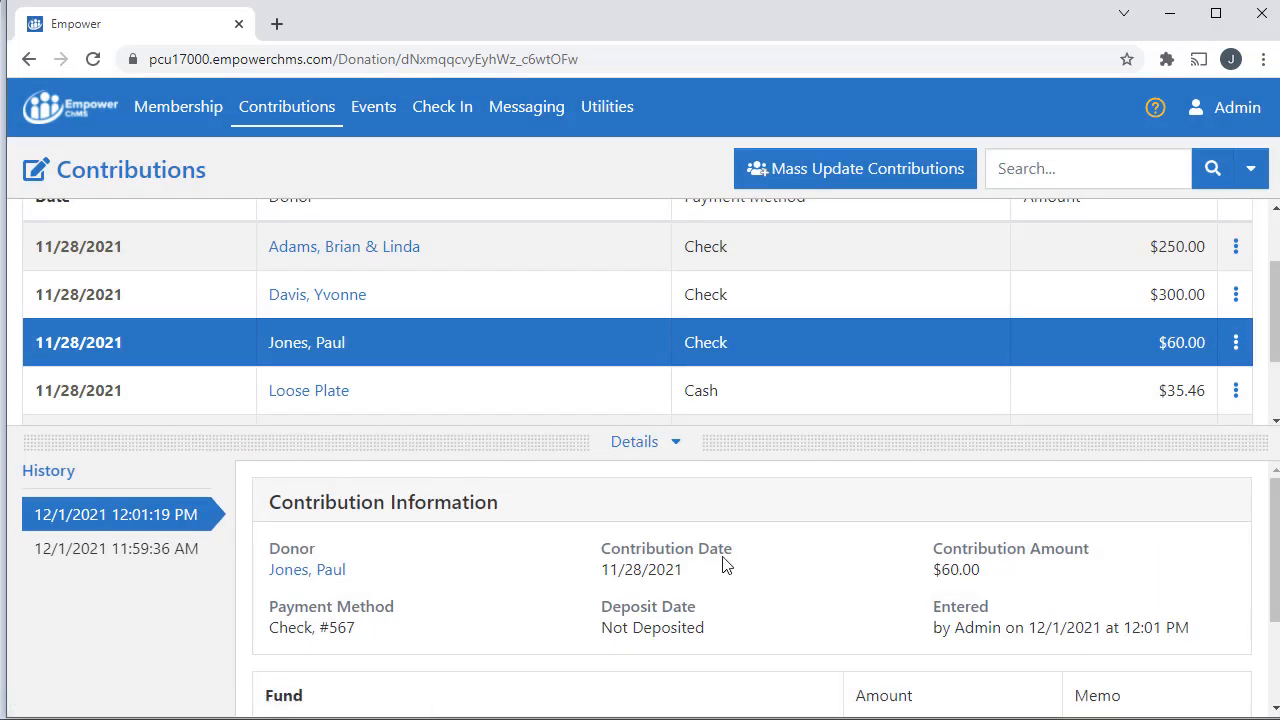
Step: Compare the edited contribution's fund amounts between its current and original history versions
scroll(650, 610, down, 1)
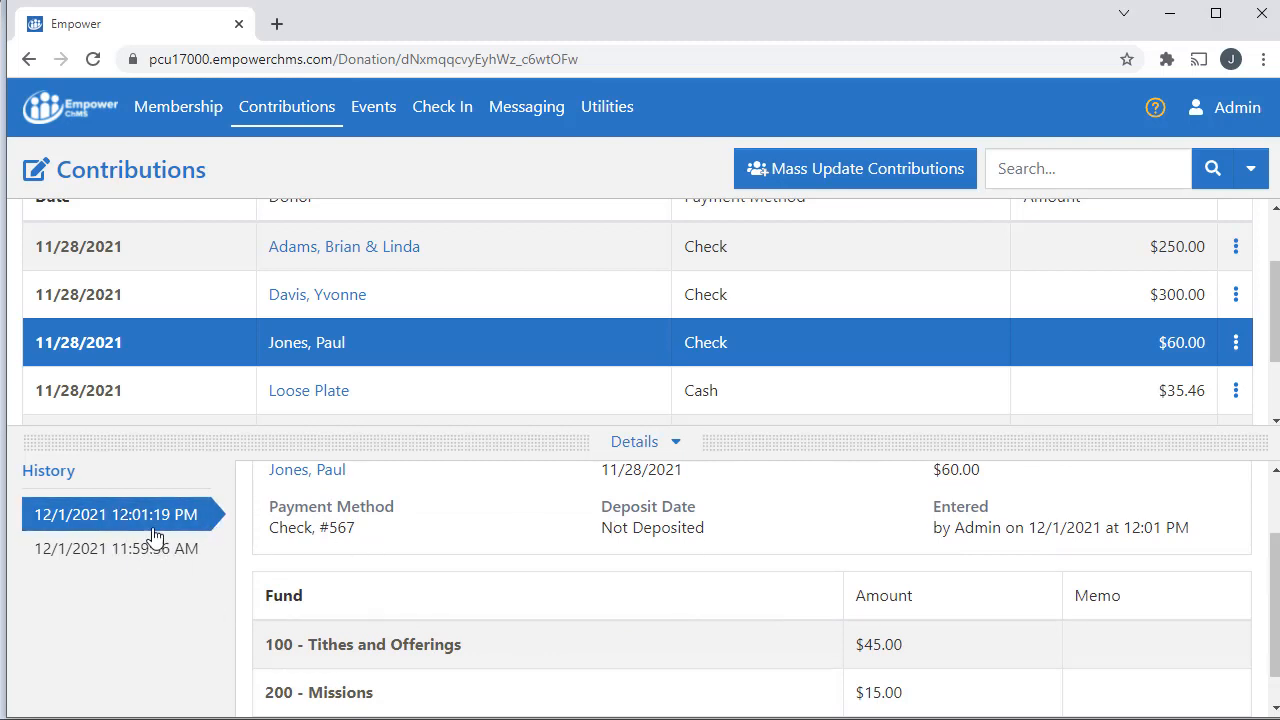
scroll(460, 596, down, 1)
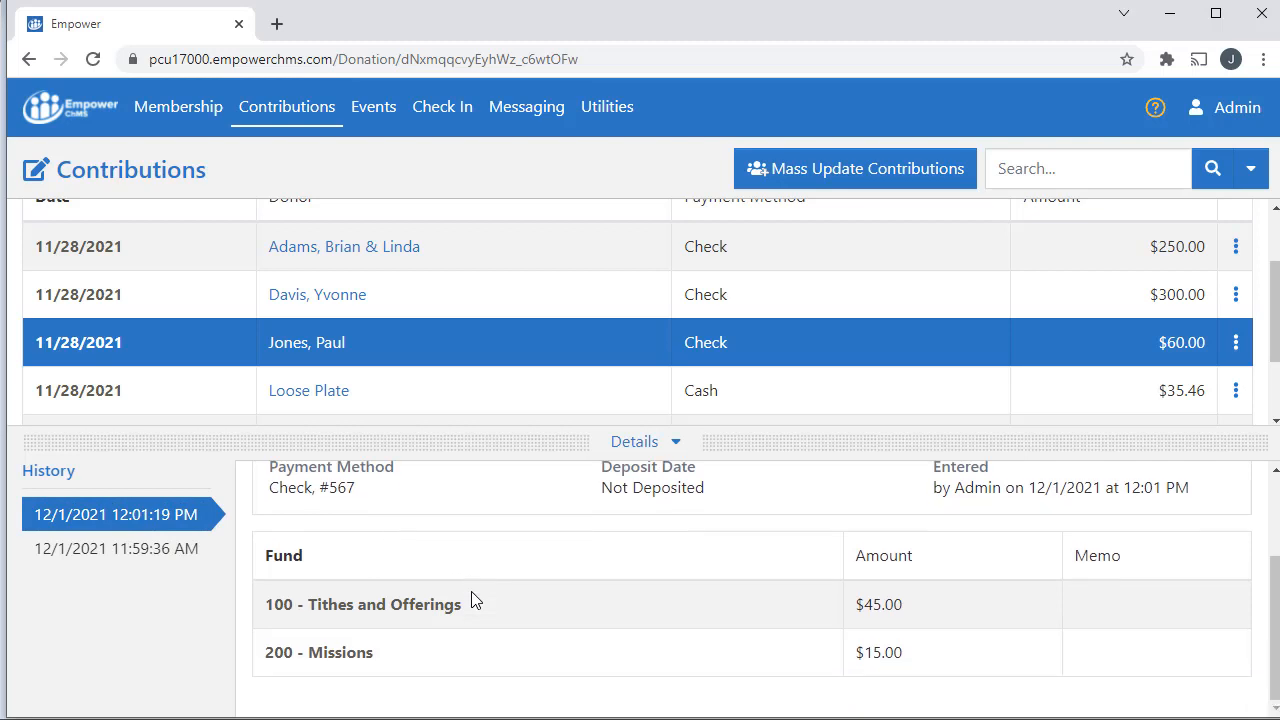
click(160, 552)
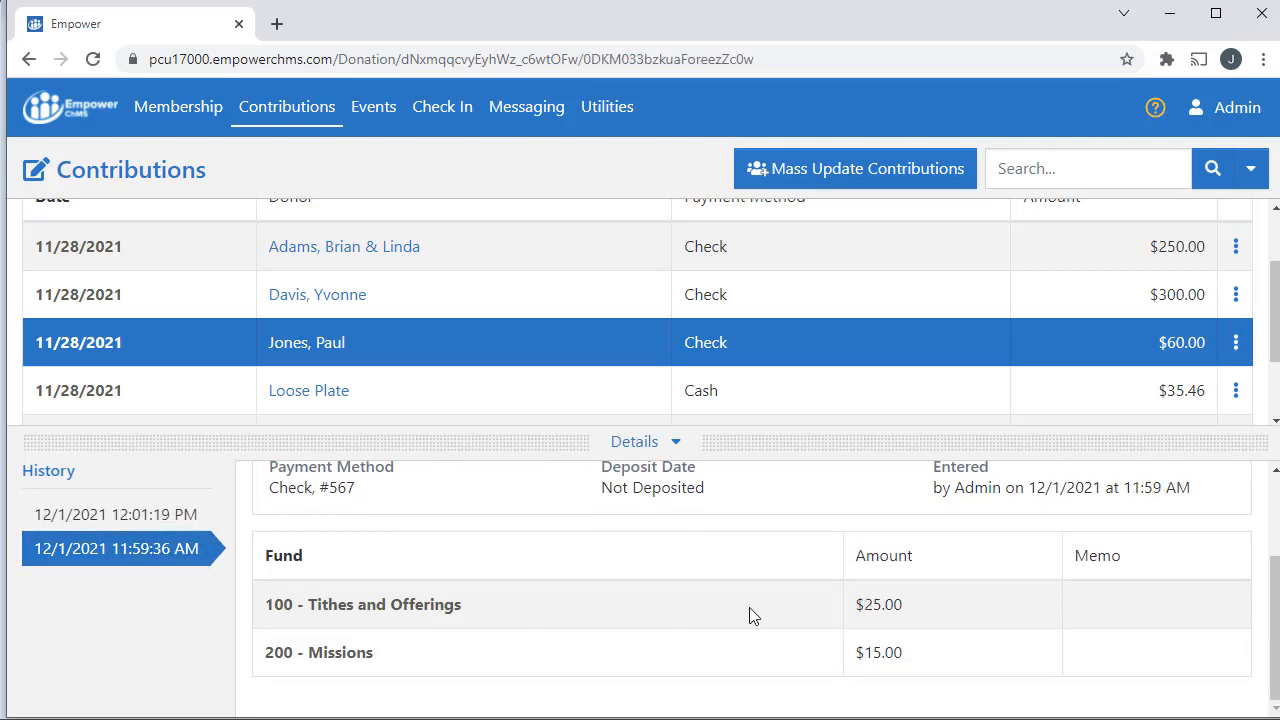
click(168, 522)
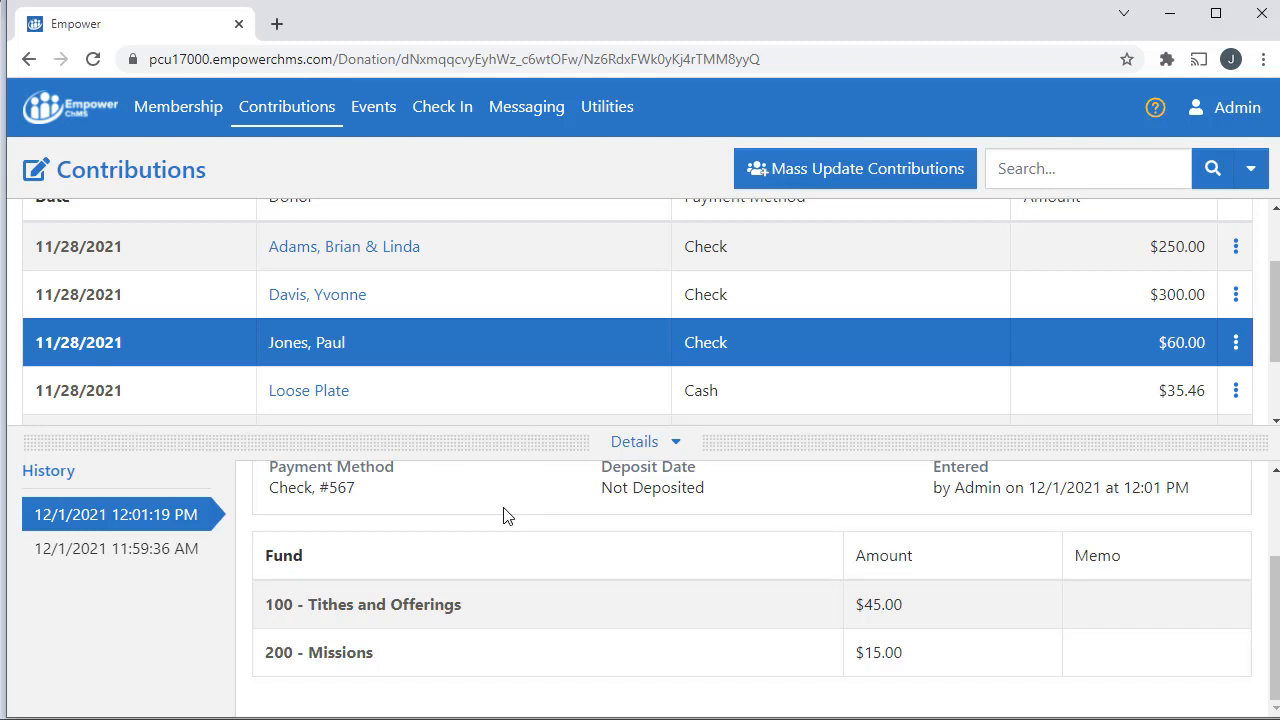
Step: Start a new deposit for all payment methods dated 11/28/2021 and include every listed contribution
click(314, 106)
click(447, 195)
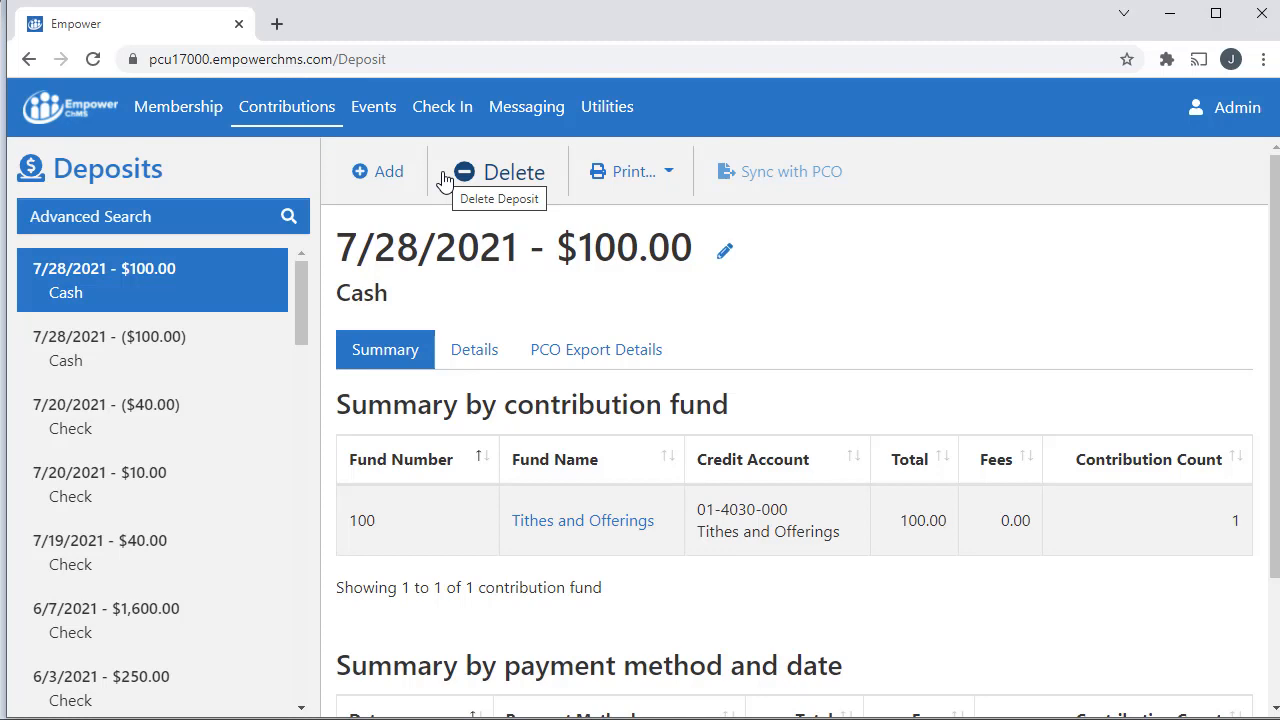
click(388, 178)
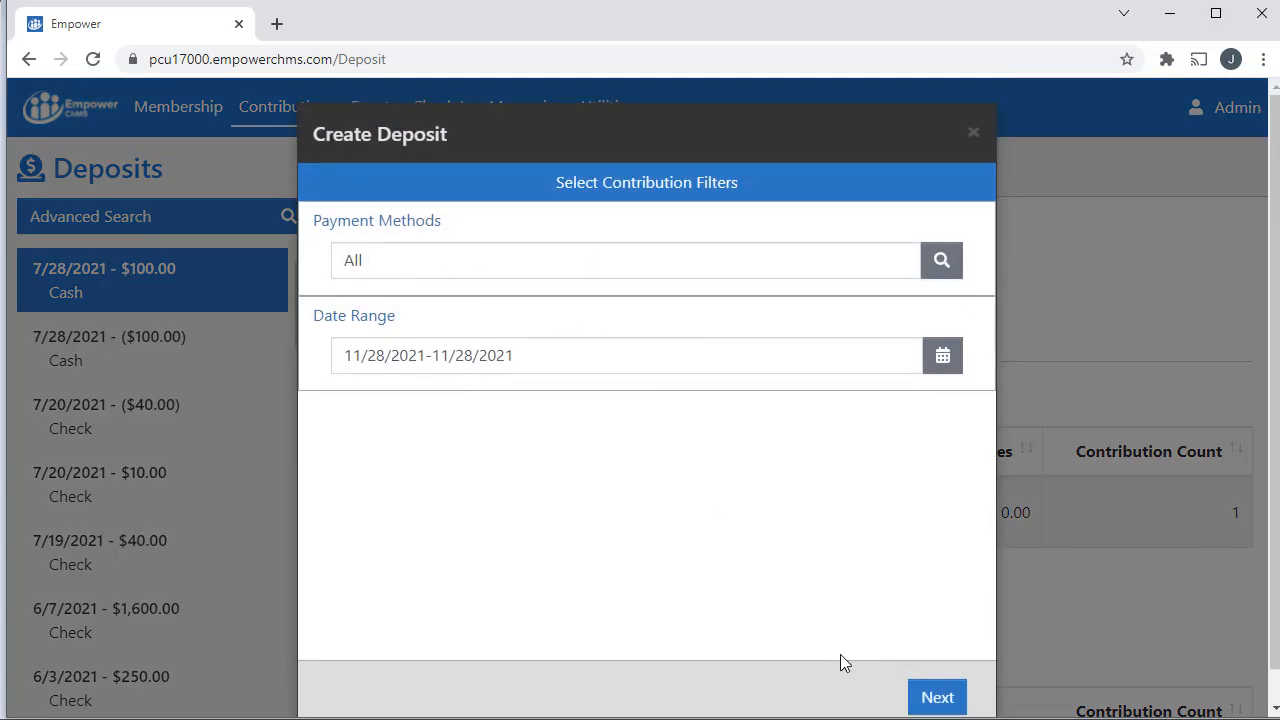
click(938, 697)
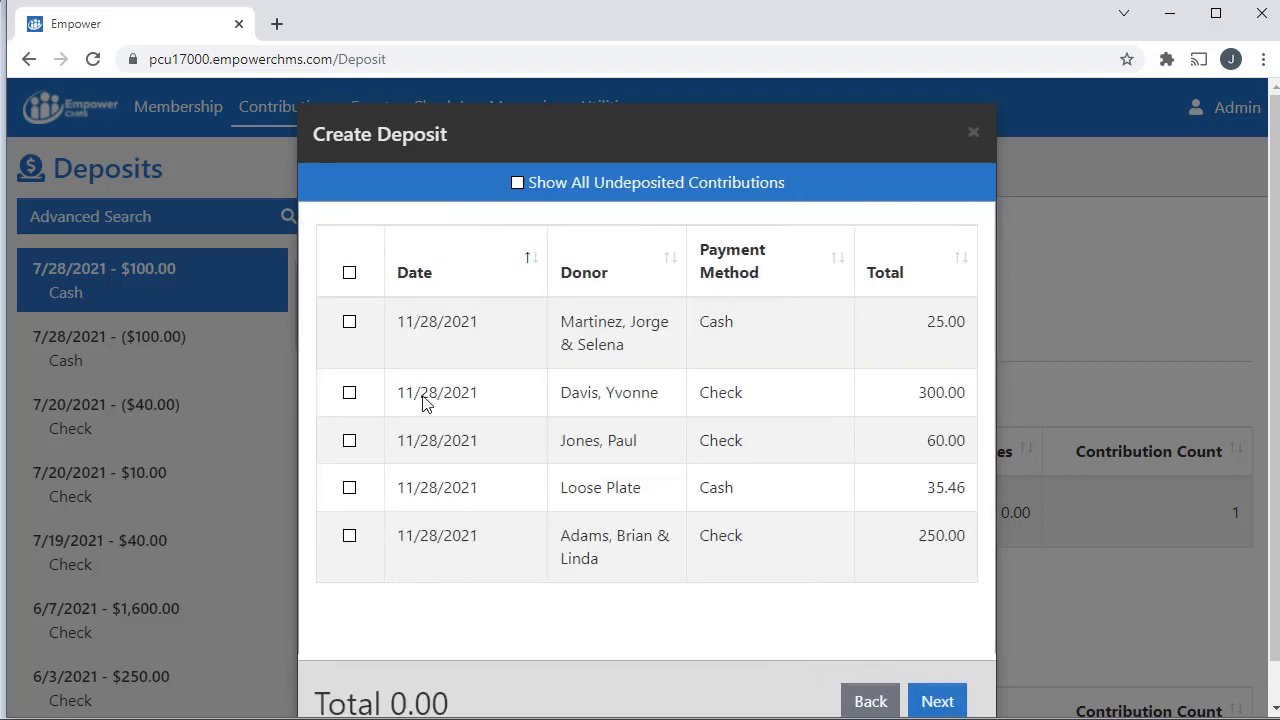
click(349, 272)
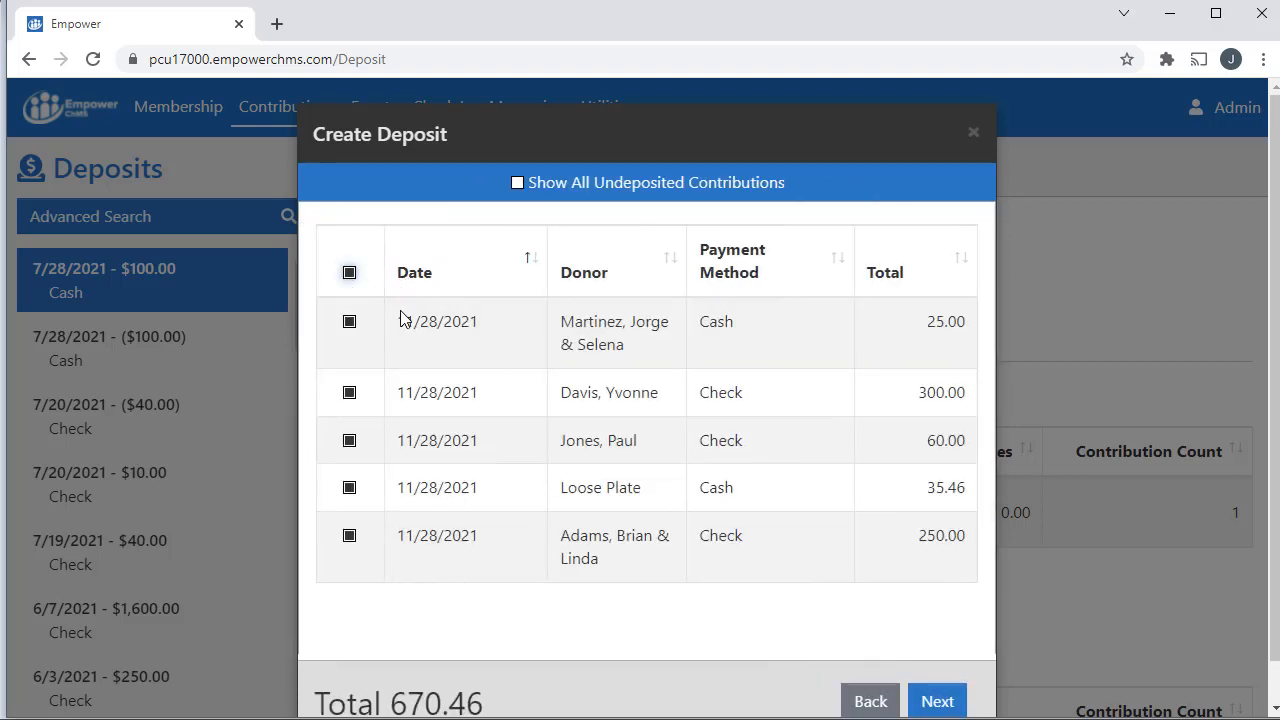
scroll(628, 393, down, 1)
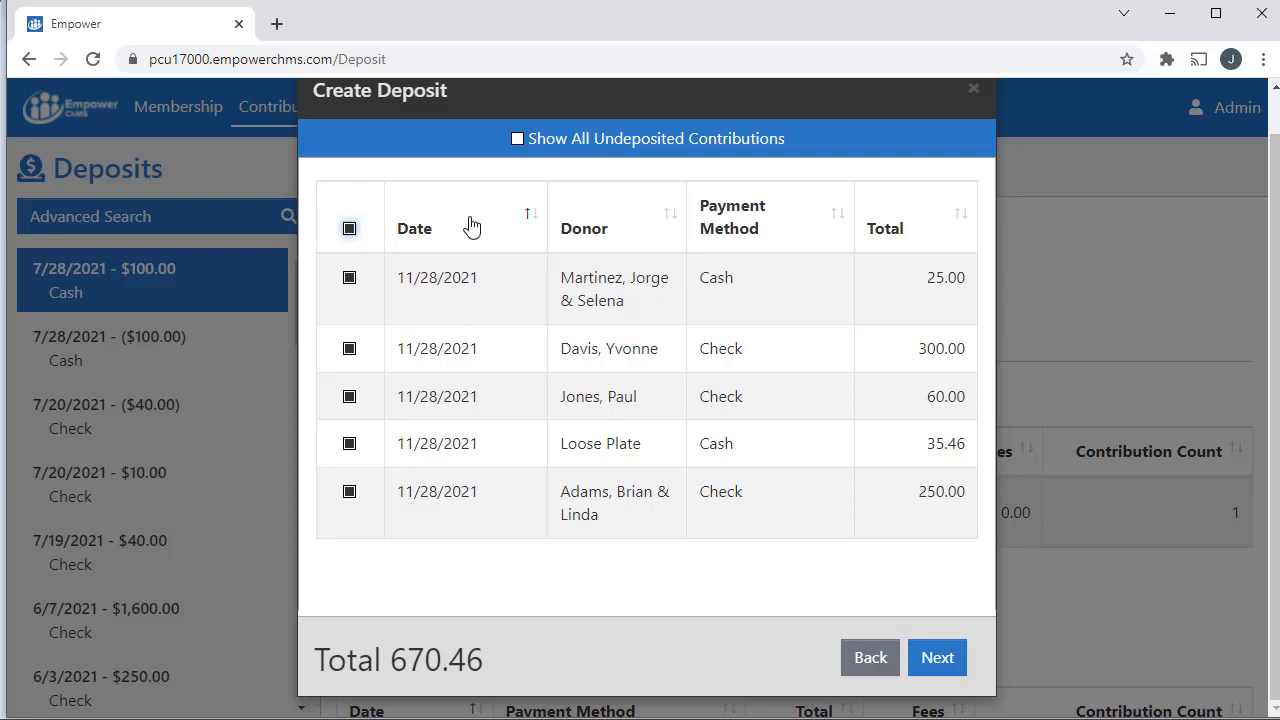
click(937, 658)
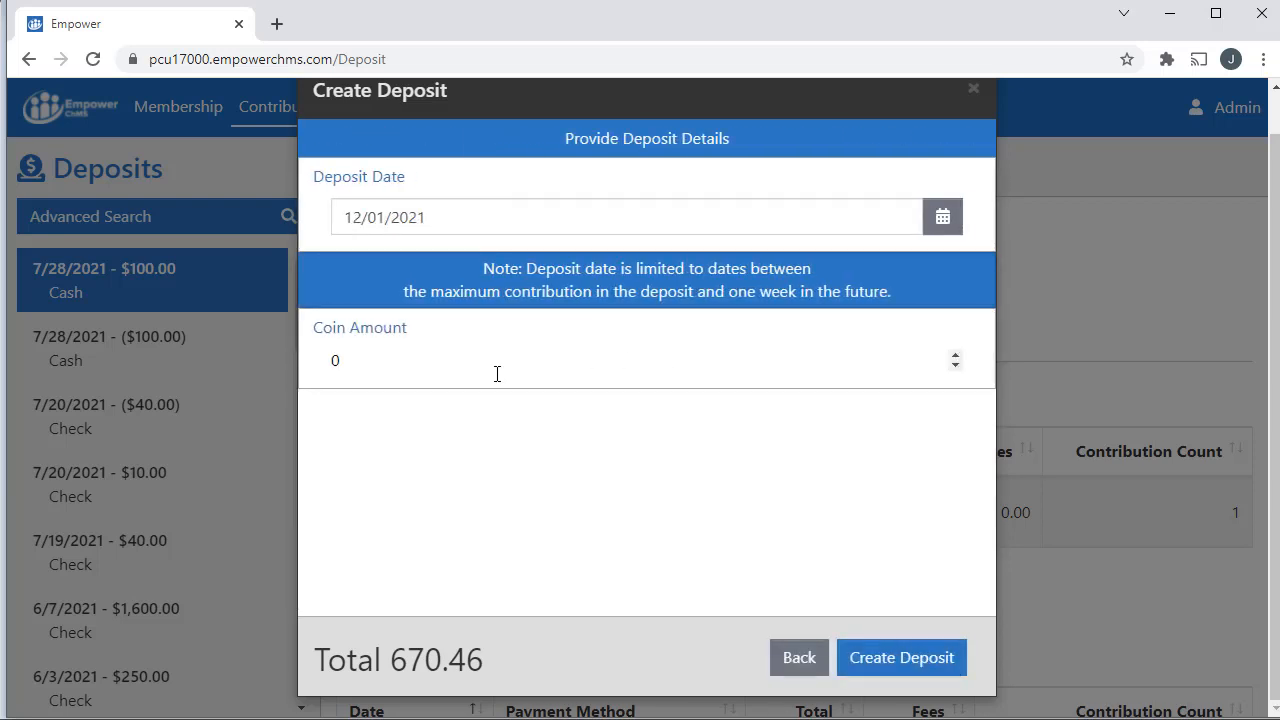
Step: Set the deposit date to 11/29/2021 and the coin amount to 2.34, and create the deposit
click(940, 226)
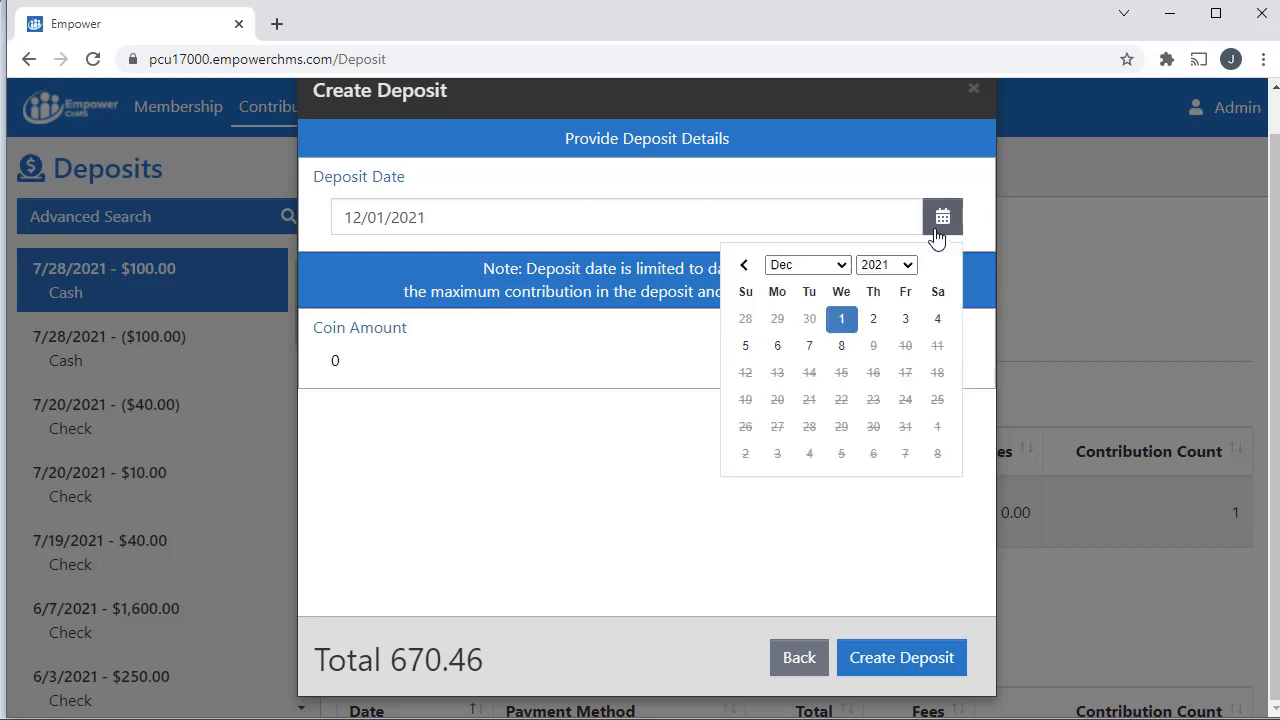
click(777, 318)
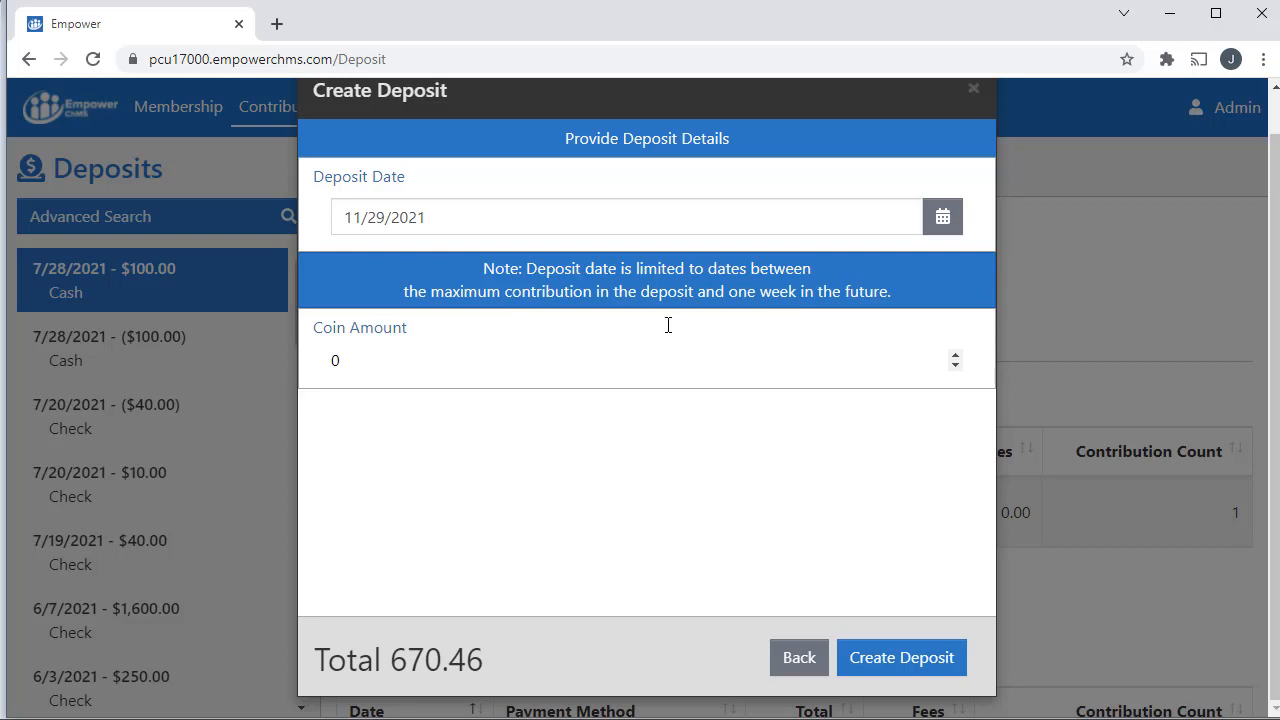
double_click(320, 360)
text(2.34)
click(944, 664)
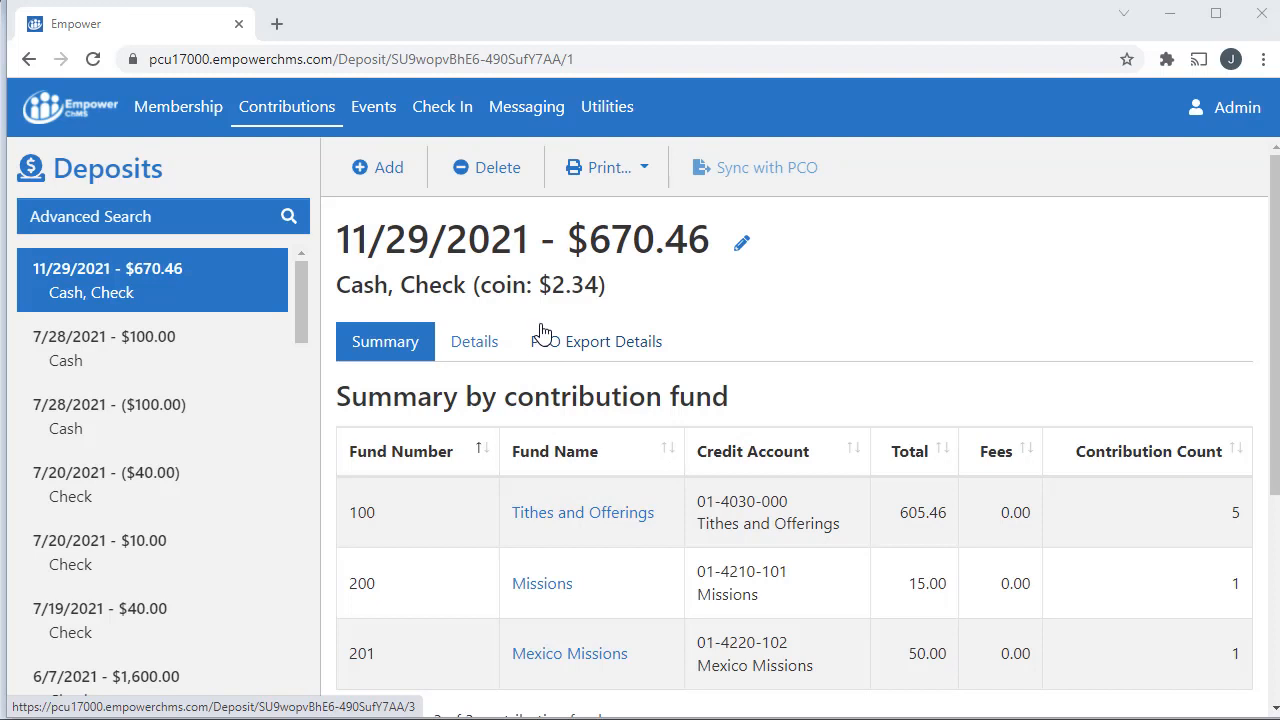
Step: Preview the new deposit's Deposit Details report and close the report viewer
click(612, 169)
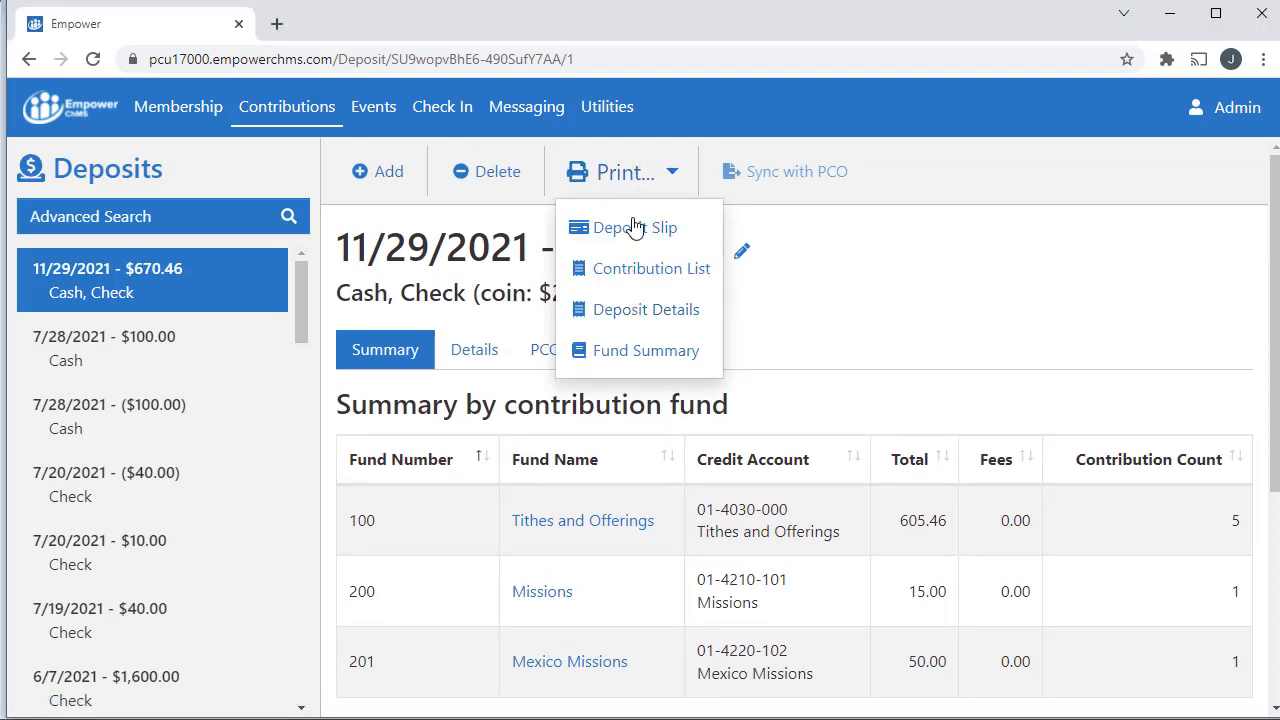
click(645, 316)
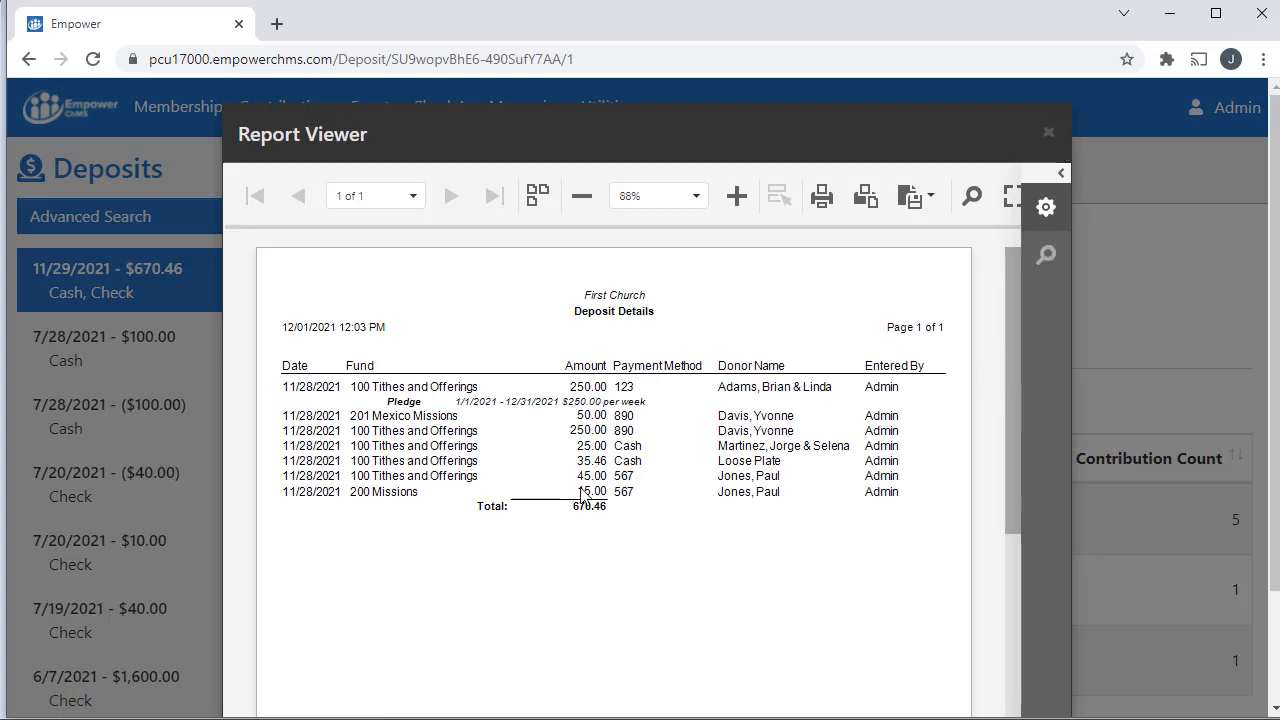
click(1048, 134)
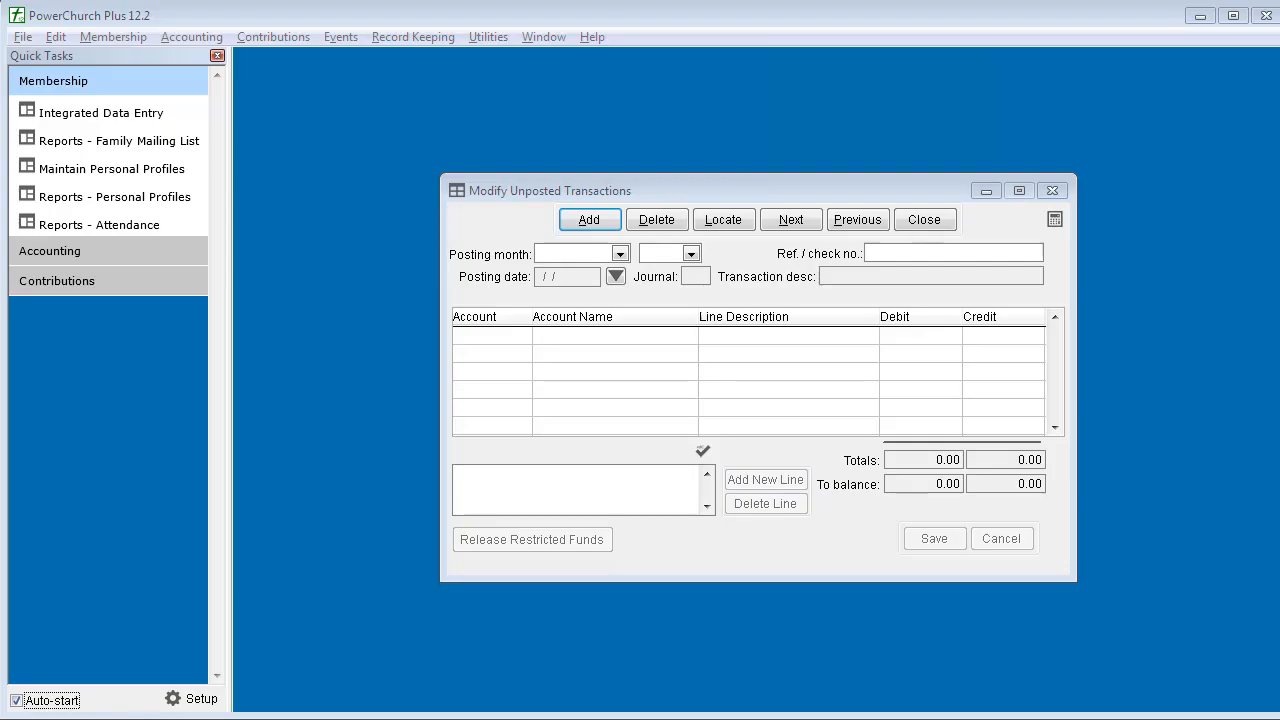
Step: Look up an unposted transaction in PowerChurch Plus, and review the deposit's summaries by fund and payment method in Empower
click(805, 217)
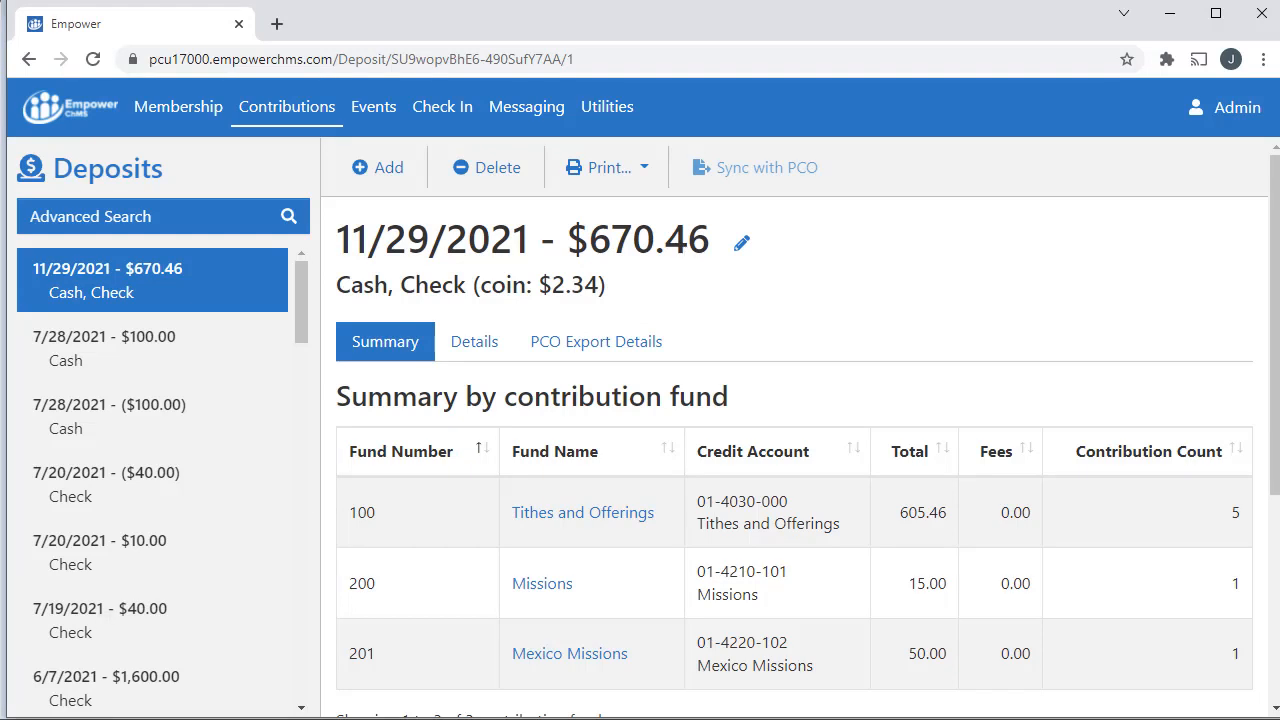
scroll(720, 460, down, 2)
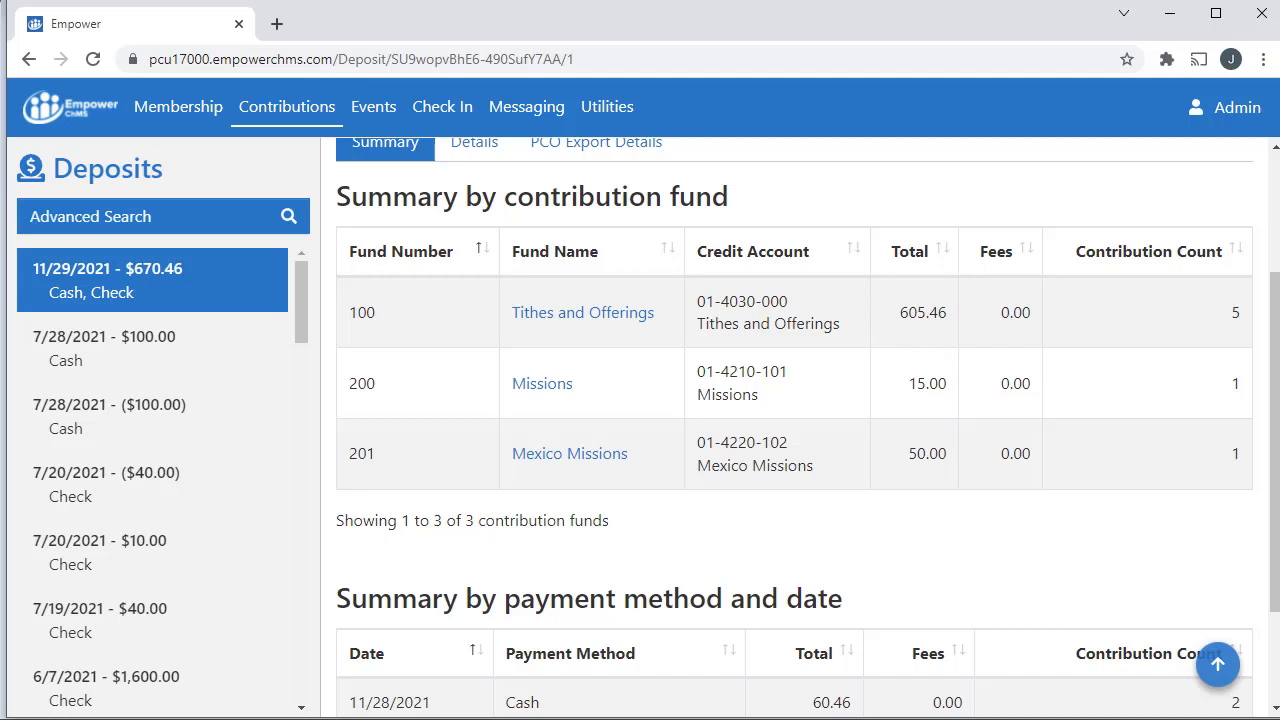
Step: Switch to PowerChurch Plus to check the imported deposit transaction's account lines, and return to Empower
click(580, 718)
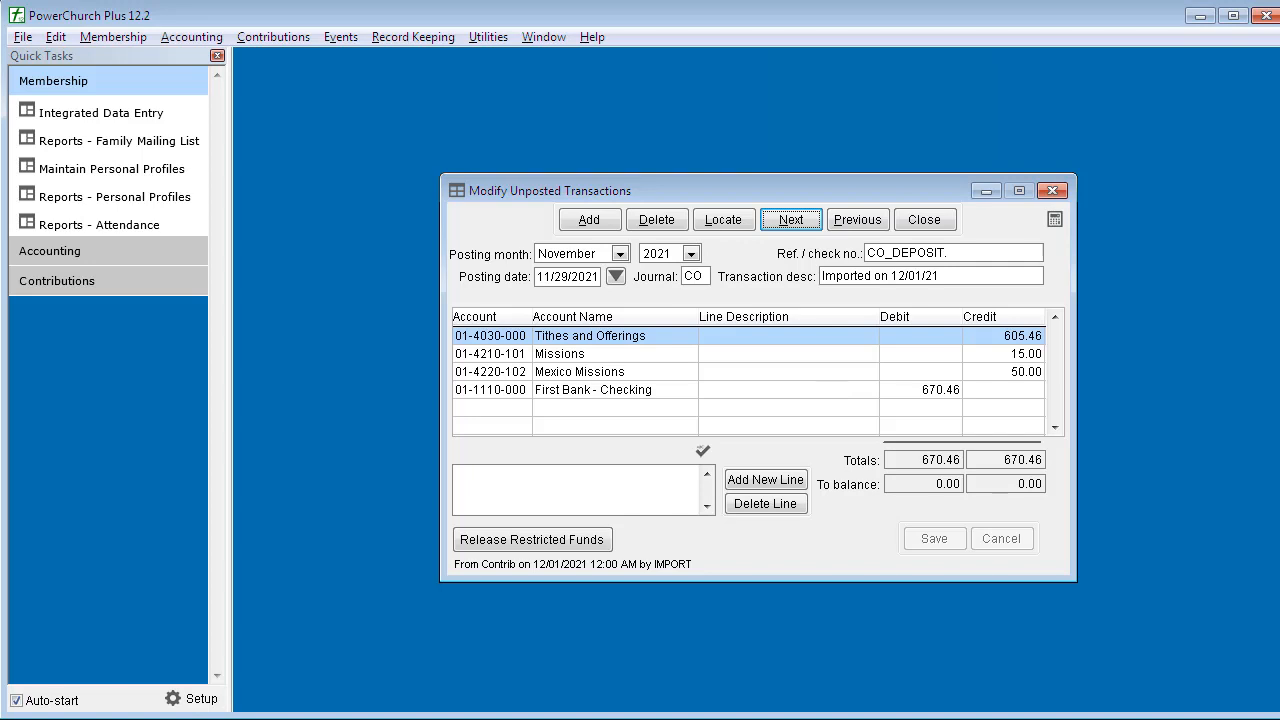
key(alt+Tab)
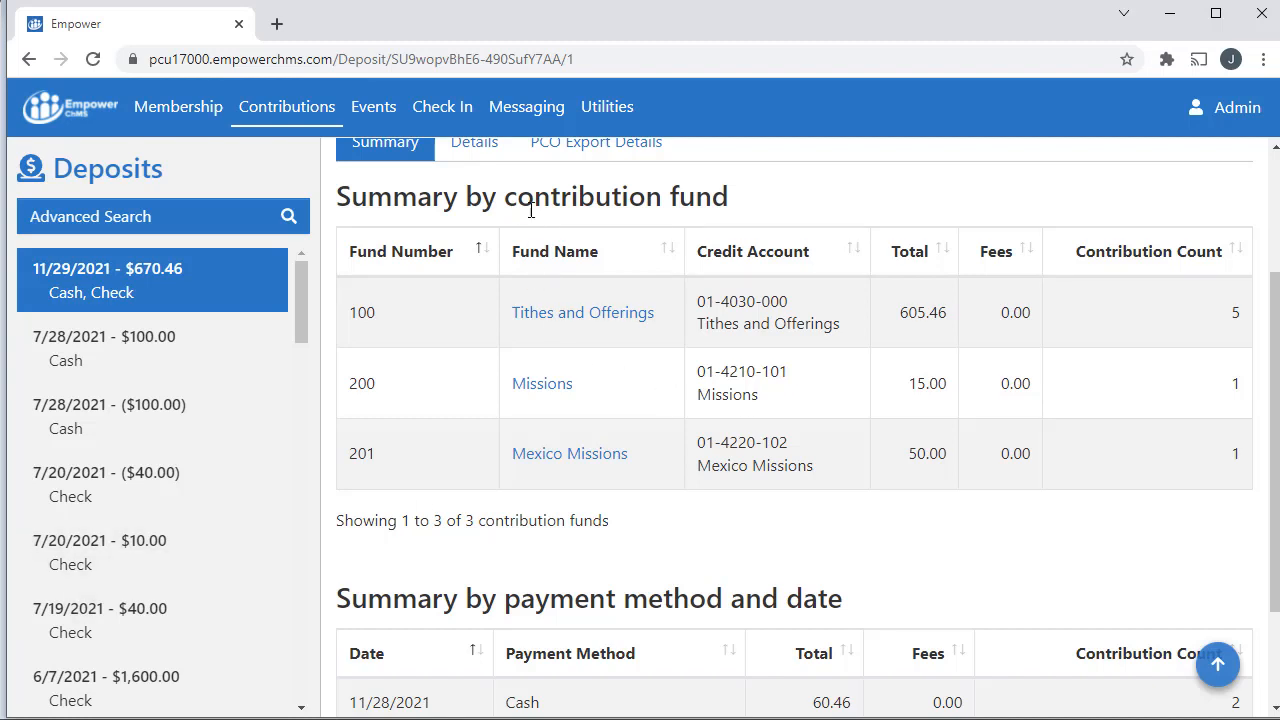
Step: Open the $300.00 check contribution from the deposit's detailed contribution list and review its fund breakdown
scroll(530, 190, up, 2)
click(476, 345)
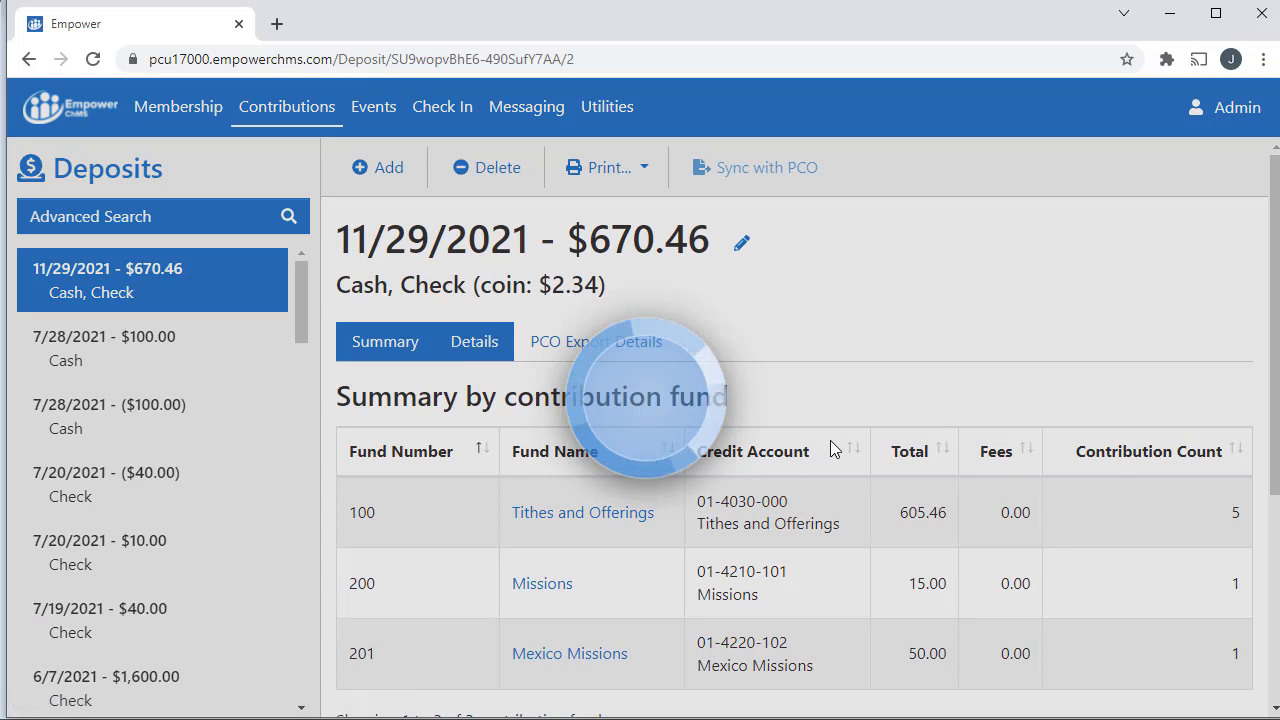
scroll(825, 535, down, 1)
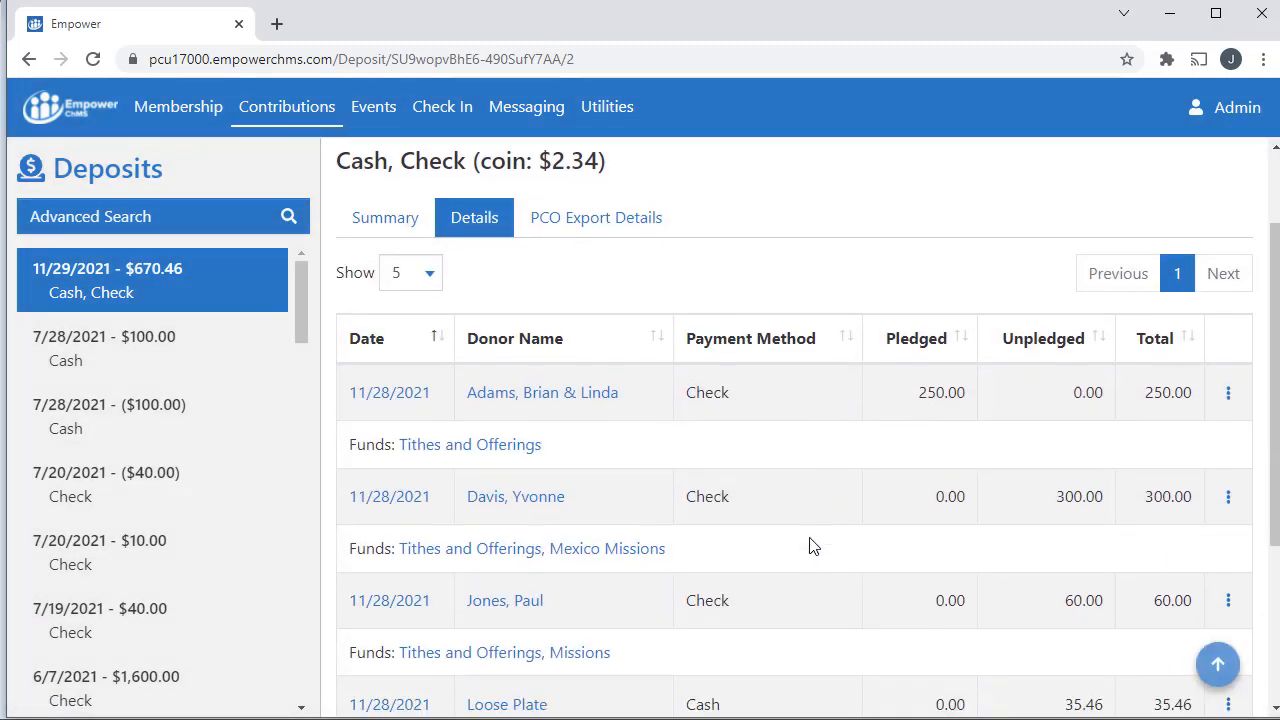
scroll(805, 530, down, 1)
scroll(700, 545, down, 2)
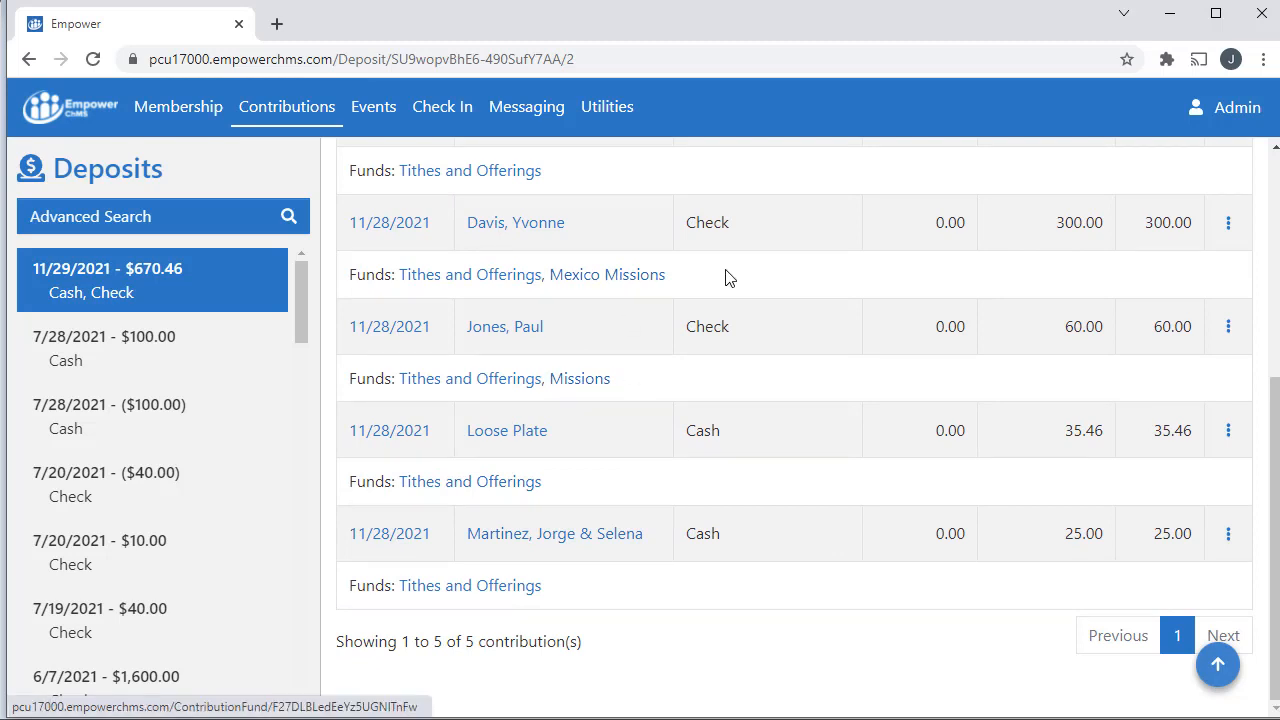
click(1229, 223)
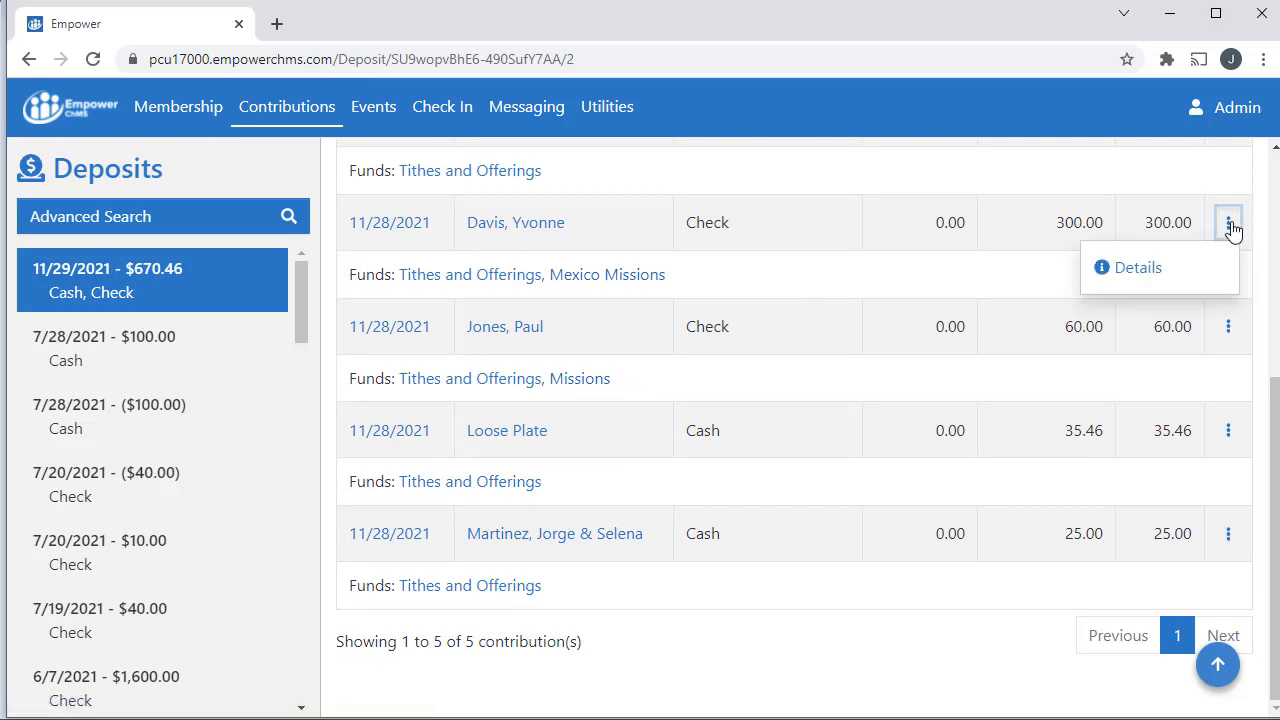
click(400, 230)
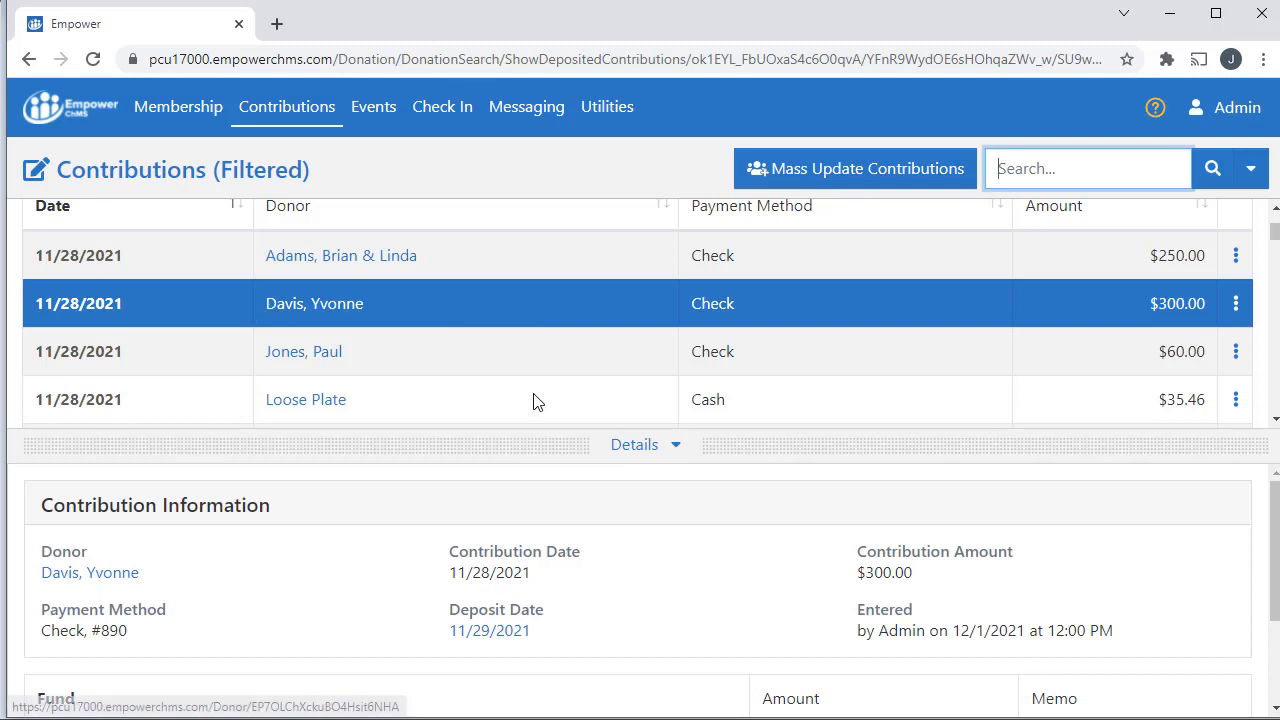
scroll(851, 523, down, 3)
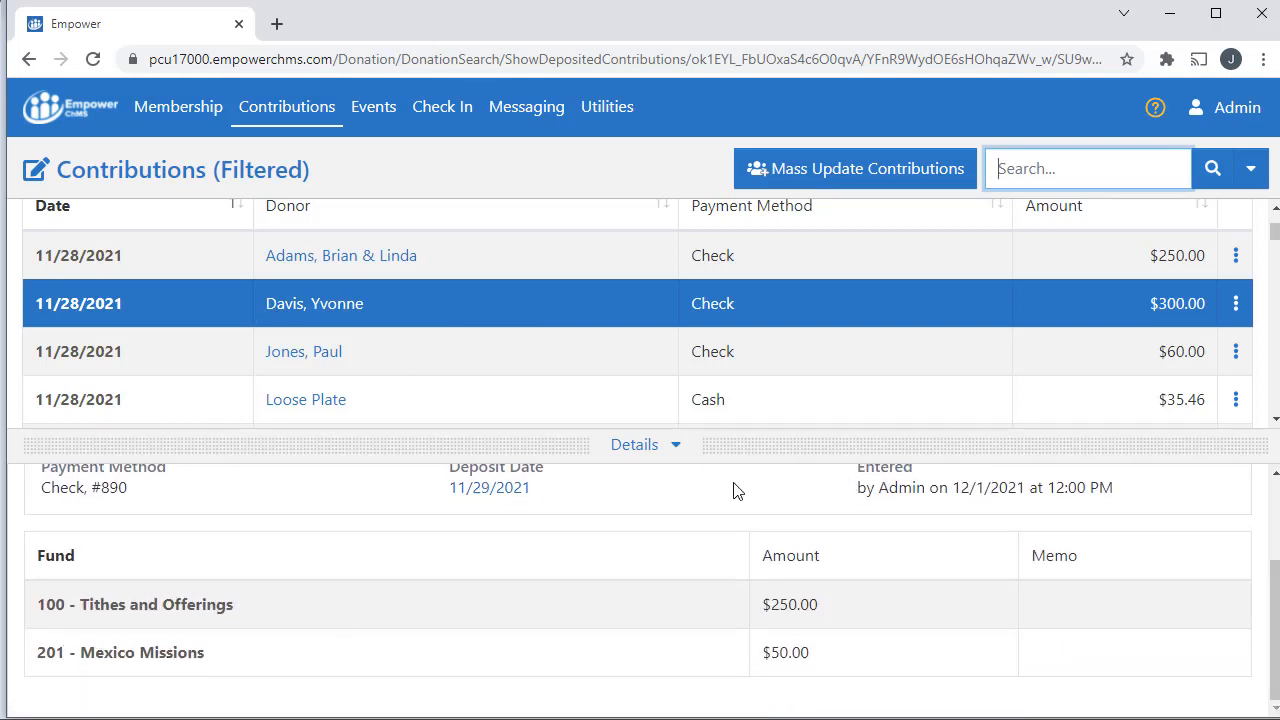
Step: Edit the already deposited $300.00 contribution, changing the fund of its $50.00 line to 200 - Missions, and save it
click(1235, 305)
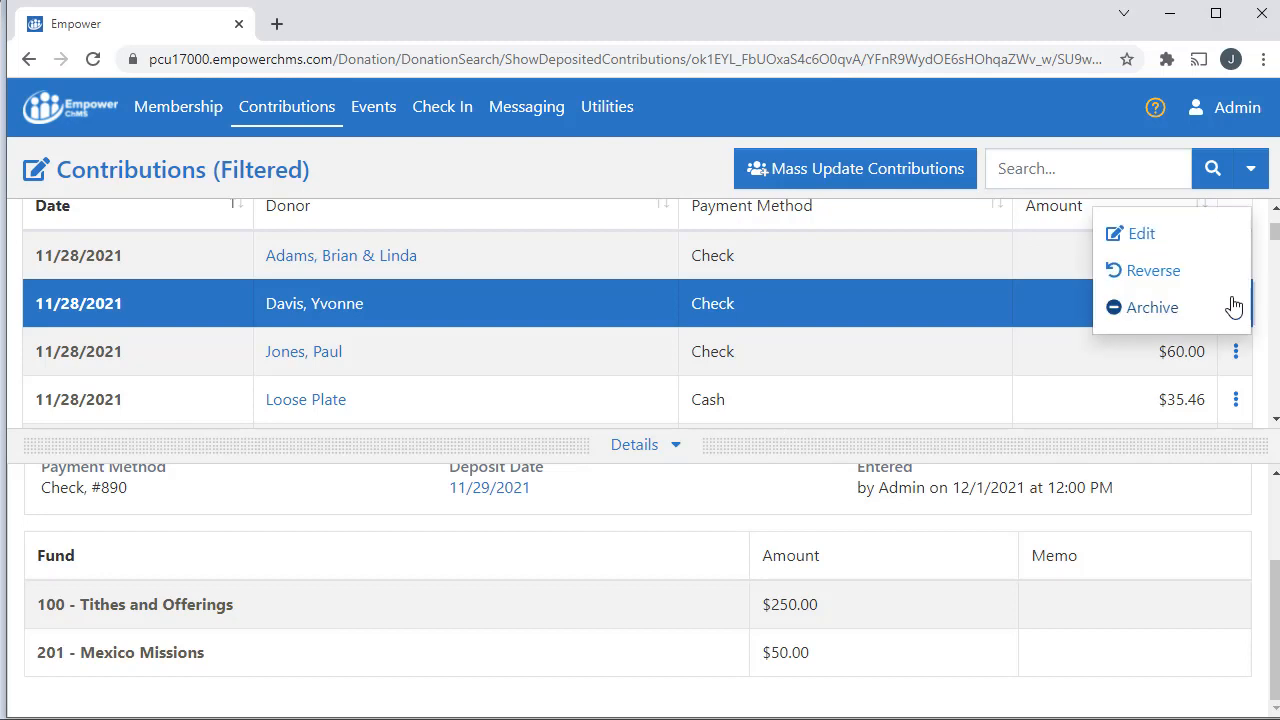
click(1160, 240)
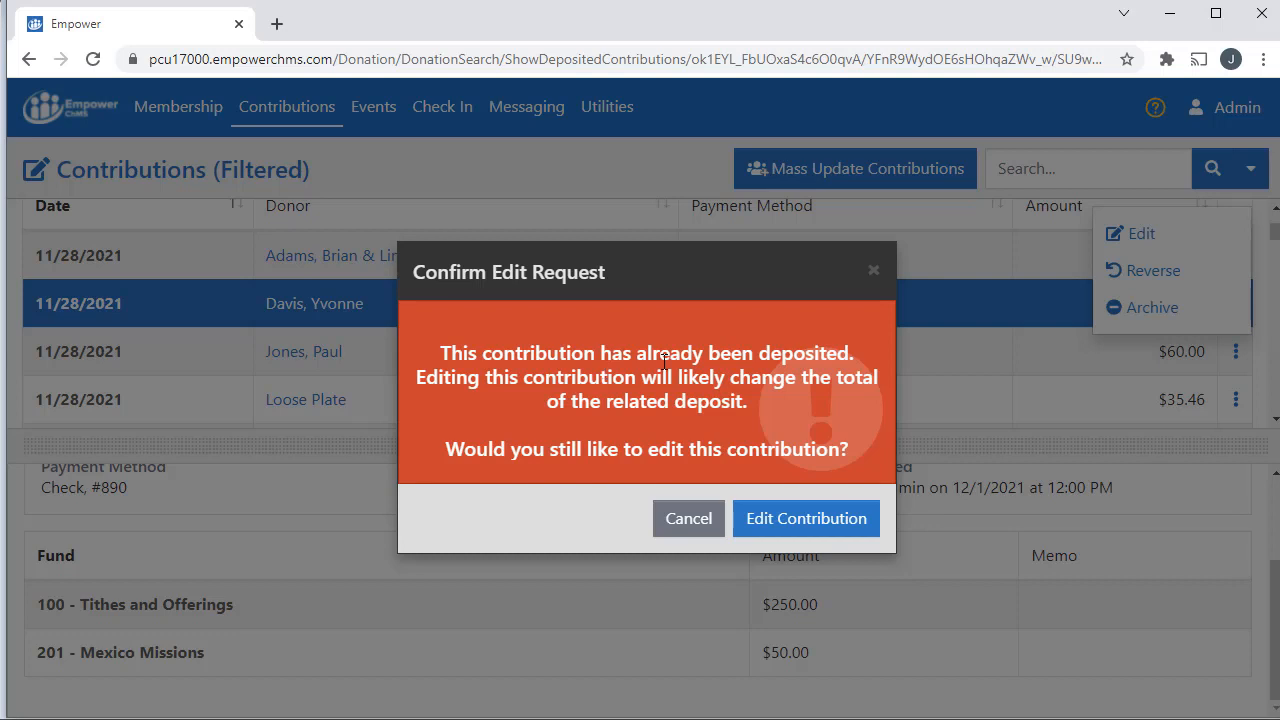
click(849, 524)
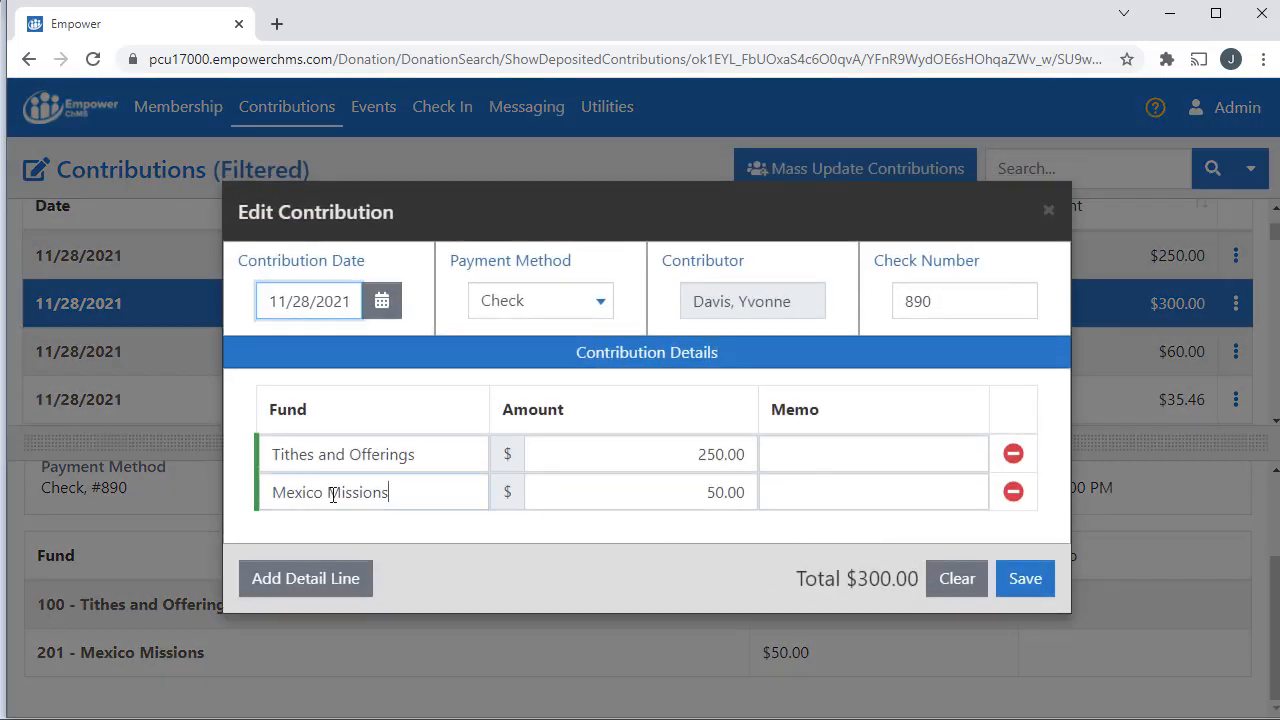
drag(408, 497, 159, 485)
text(miss)
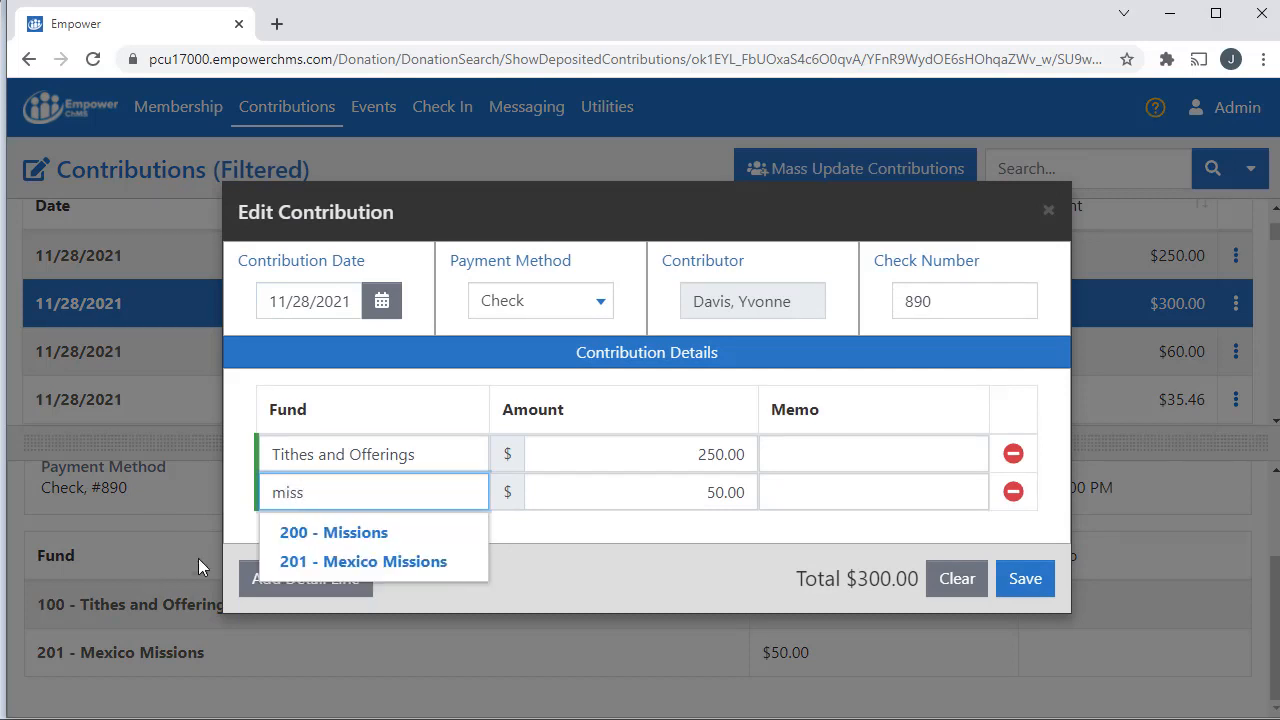
click(350, 534)
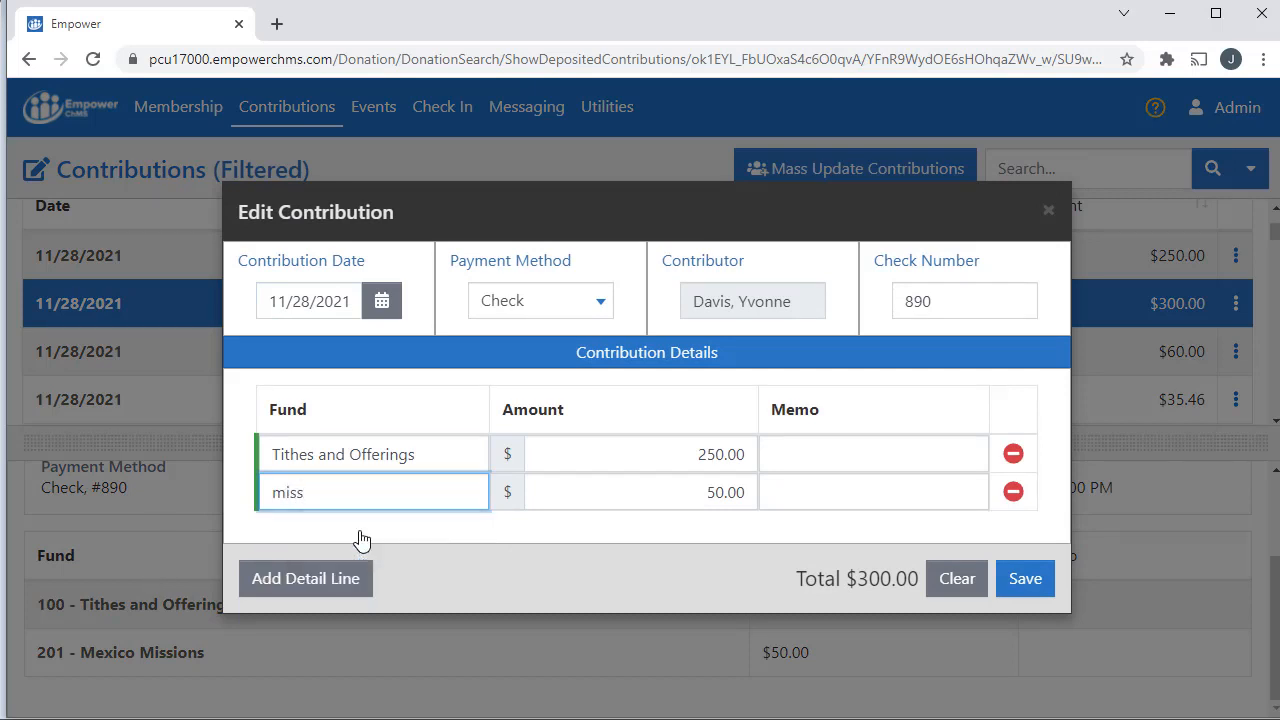
click(1036, 586)
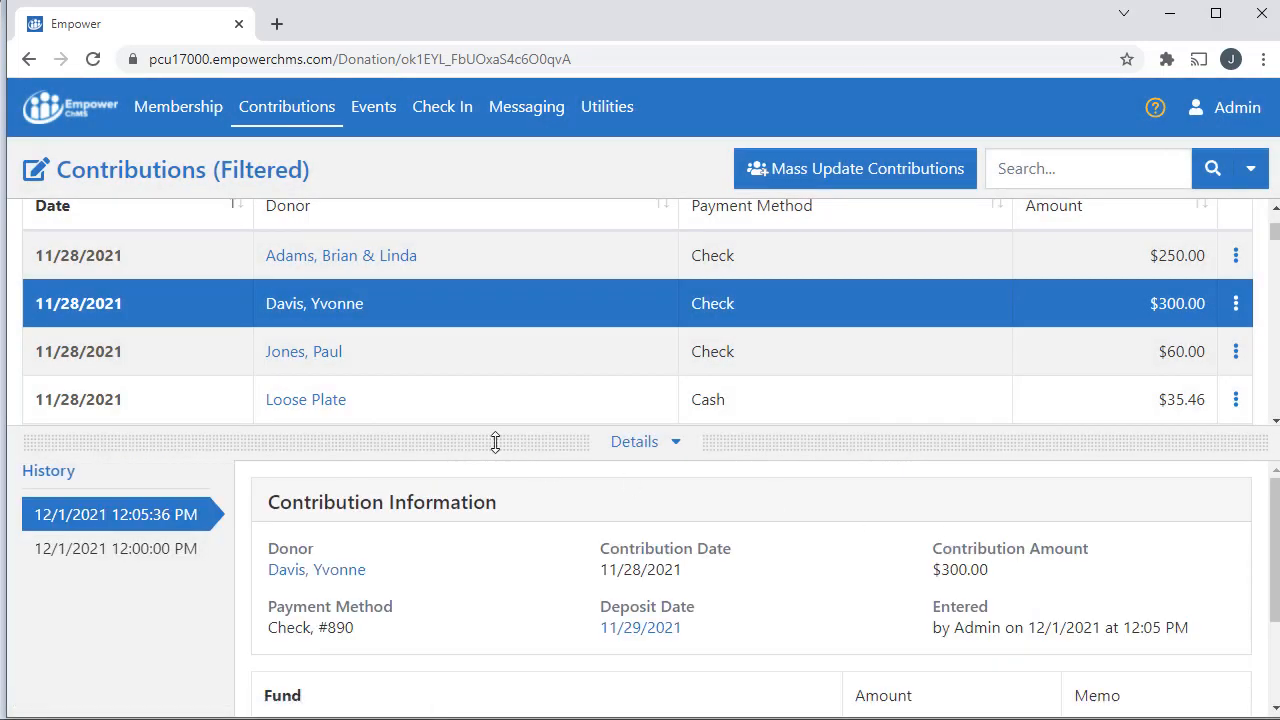
Step: Compare the fund lines of the contribution's original and edited versions in its history
click(162, 556)
scroll(483, 551, down, 2)
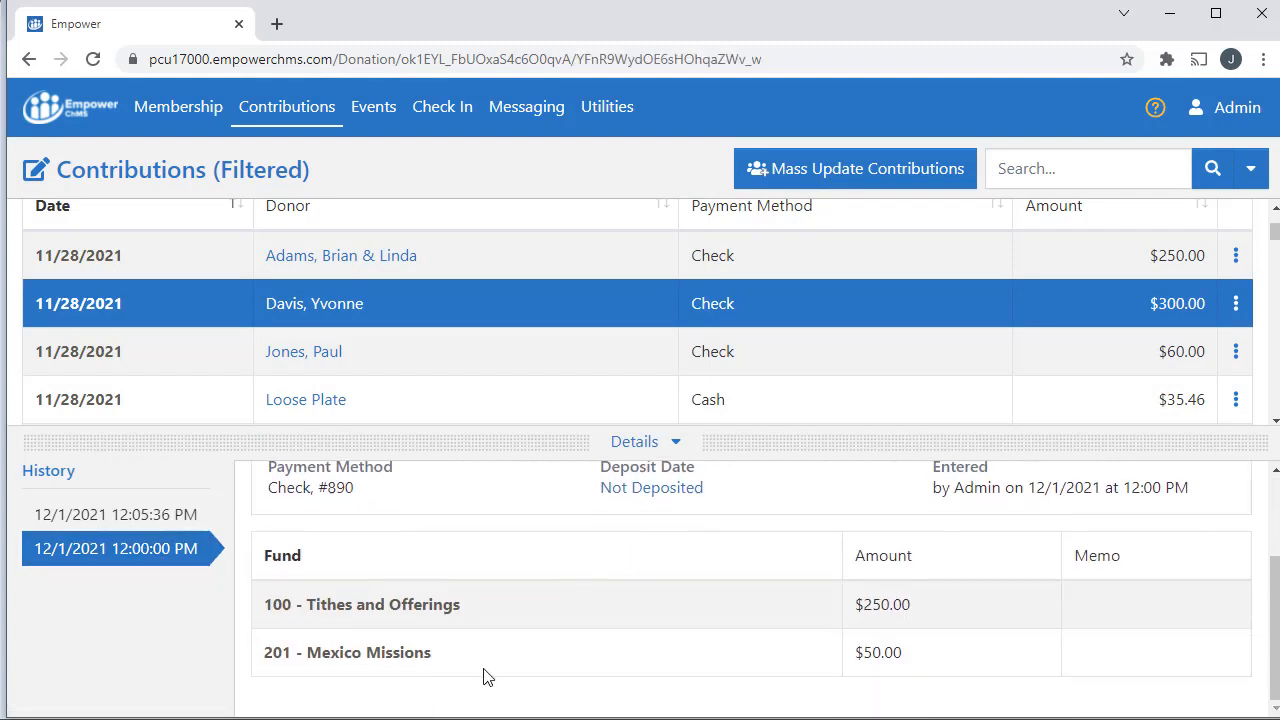
click(135, 521)
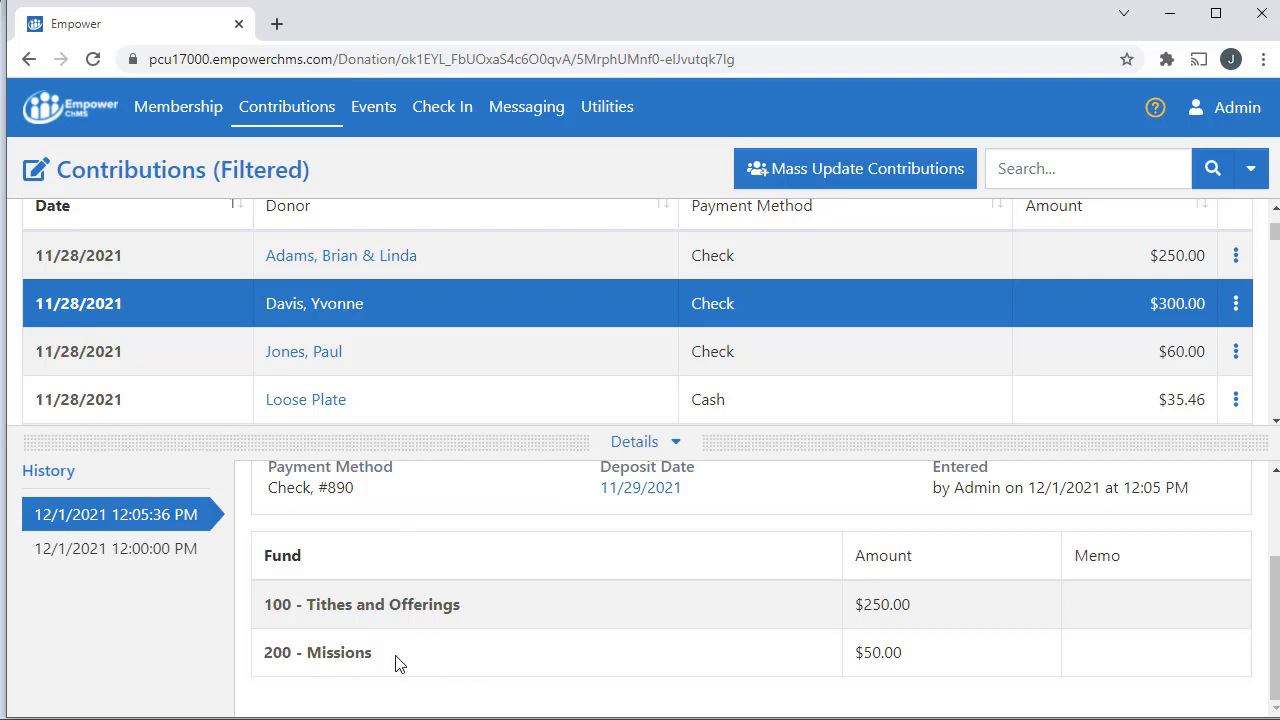
Step: Return to the deposits and sync the modified 11/29/2021 deposit with PowerChurch Online, giving the reason "Wrong Contribution fund used."
mouse_move(306, 126)
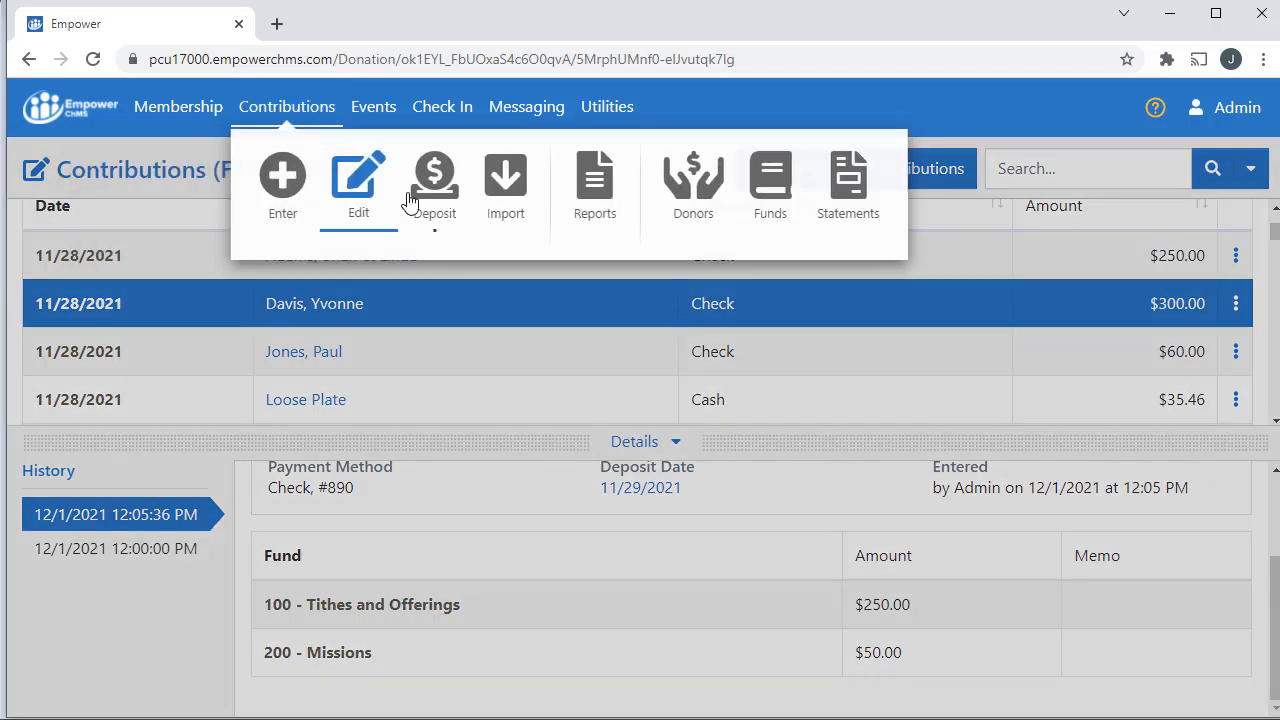
click(432, 195)
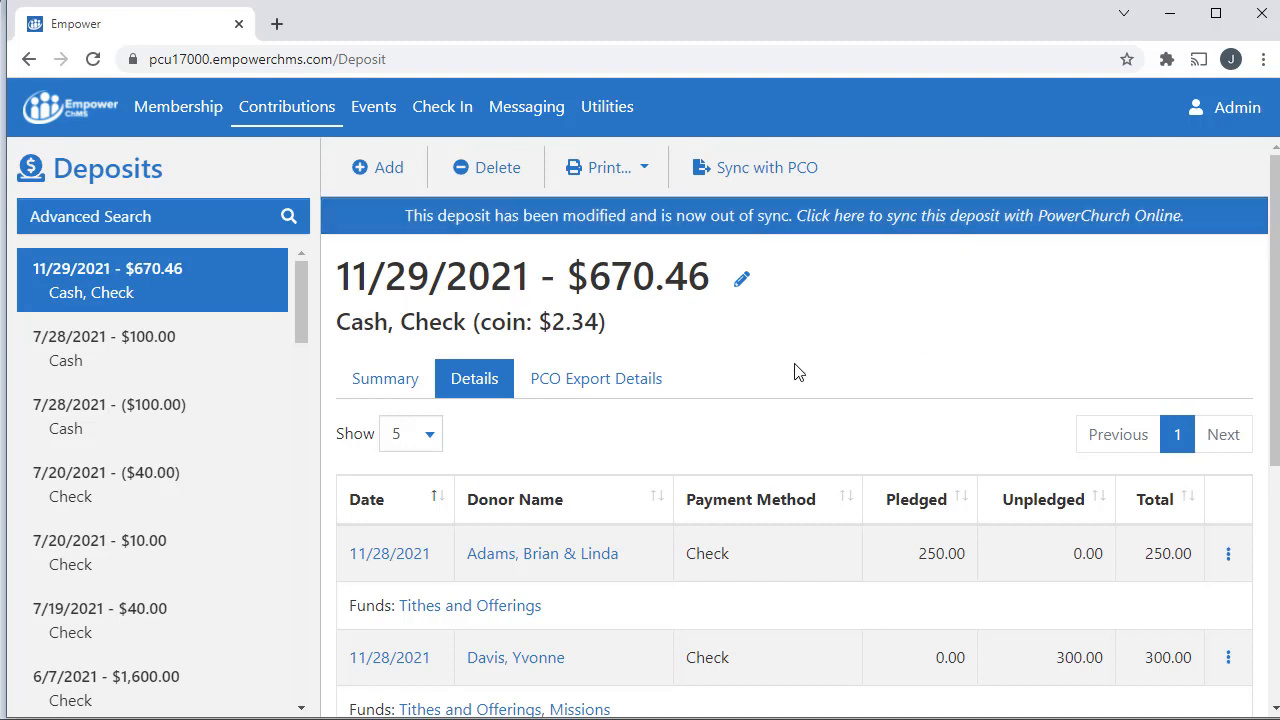
click(991, 223)
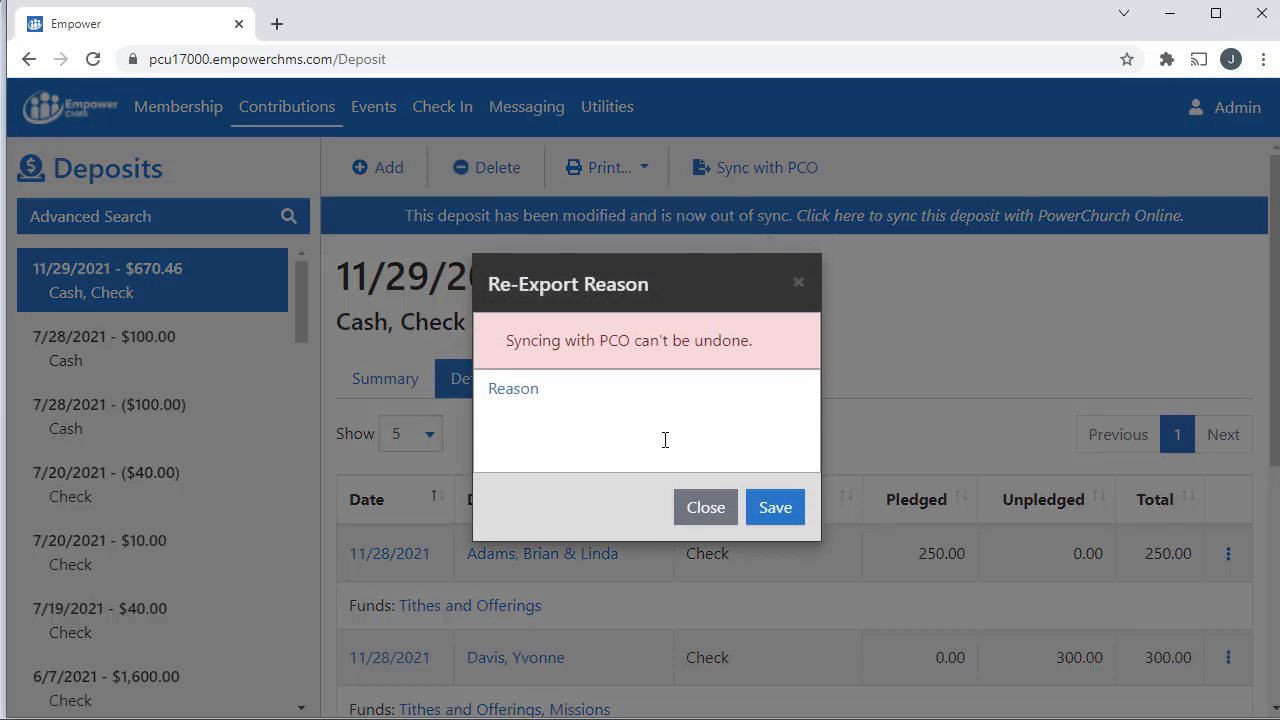
text(Wrong Contribution fund used)
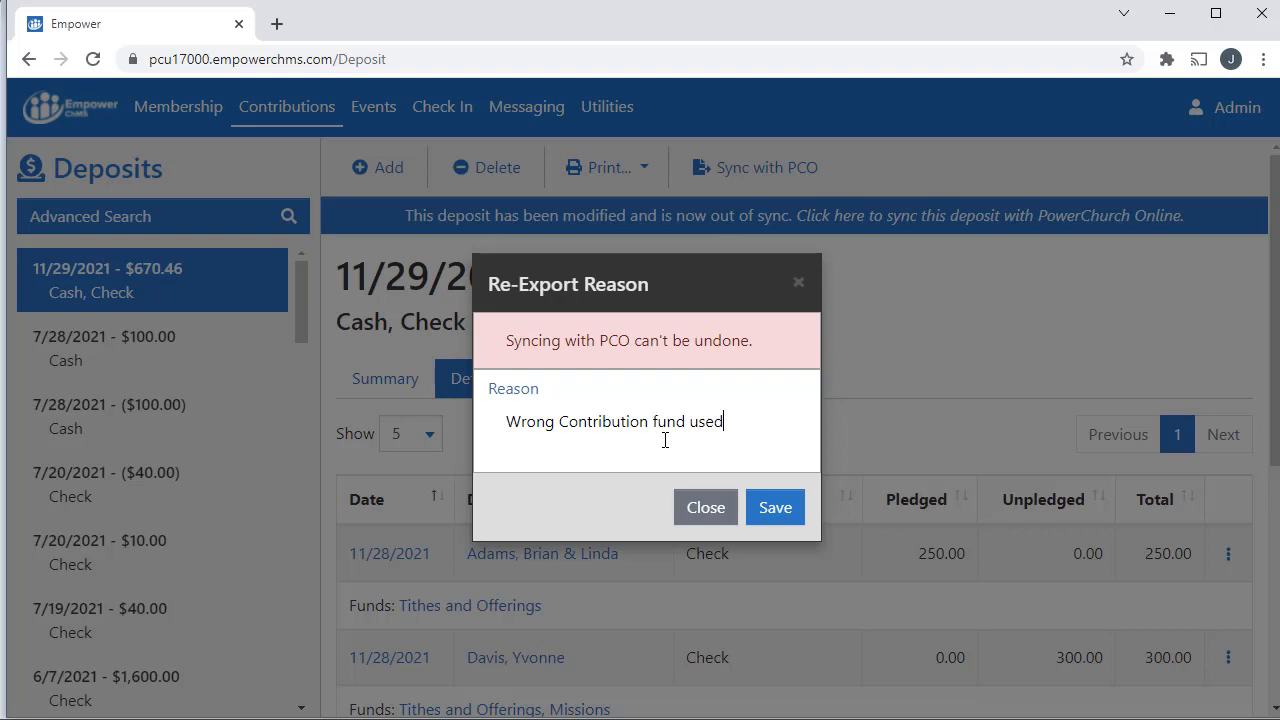
text(.)
click(791, 518)
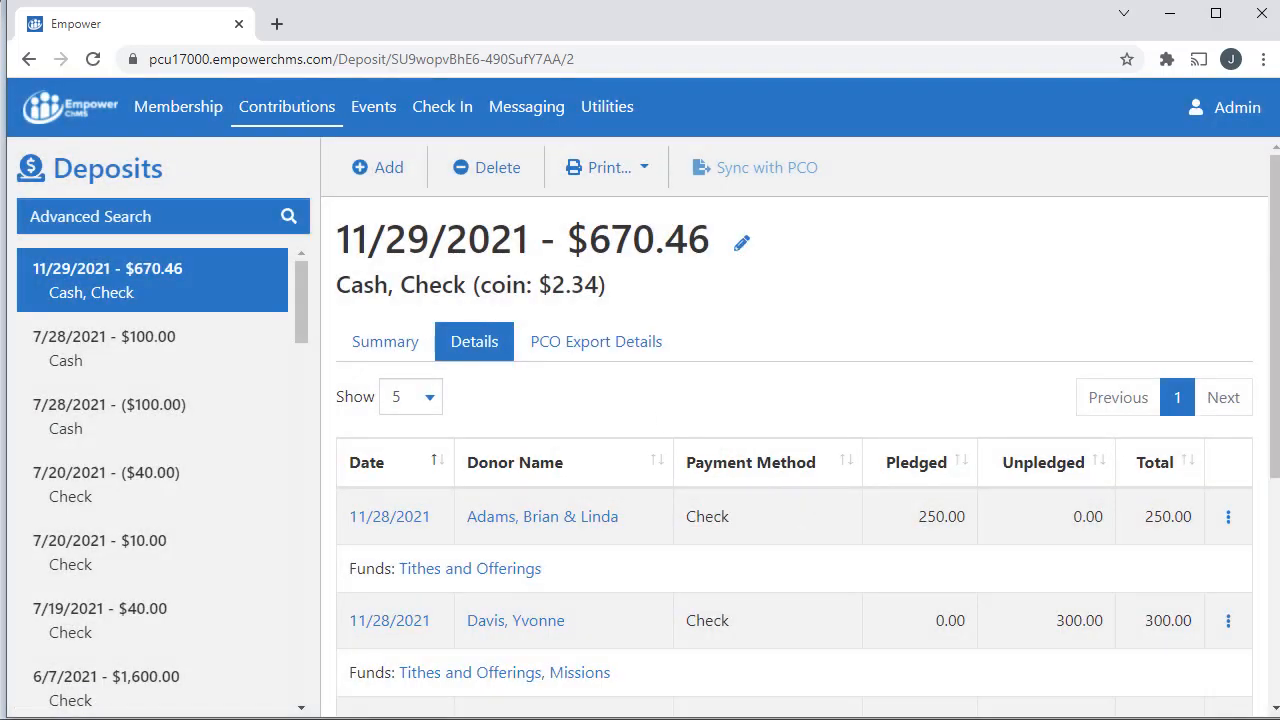
Step: Switch to PowerChurch Plus and locate the second unposted CO_DEPOSIT. transaction dated 11/29/2021 to examine its debit and credit lines
key(alt+Tab)
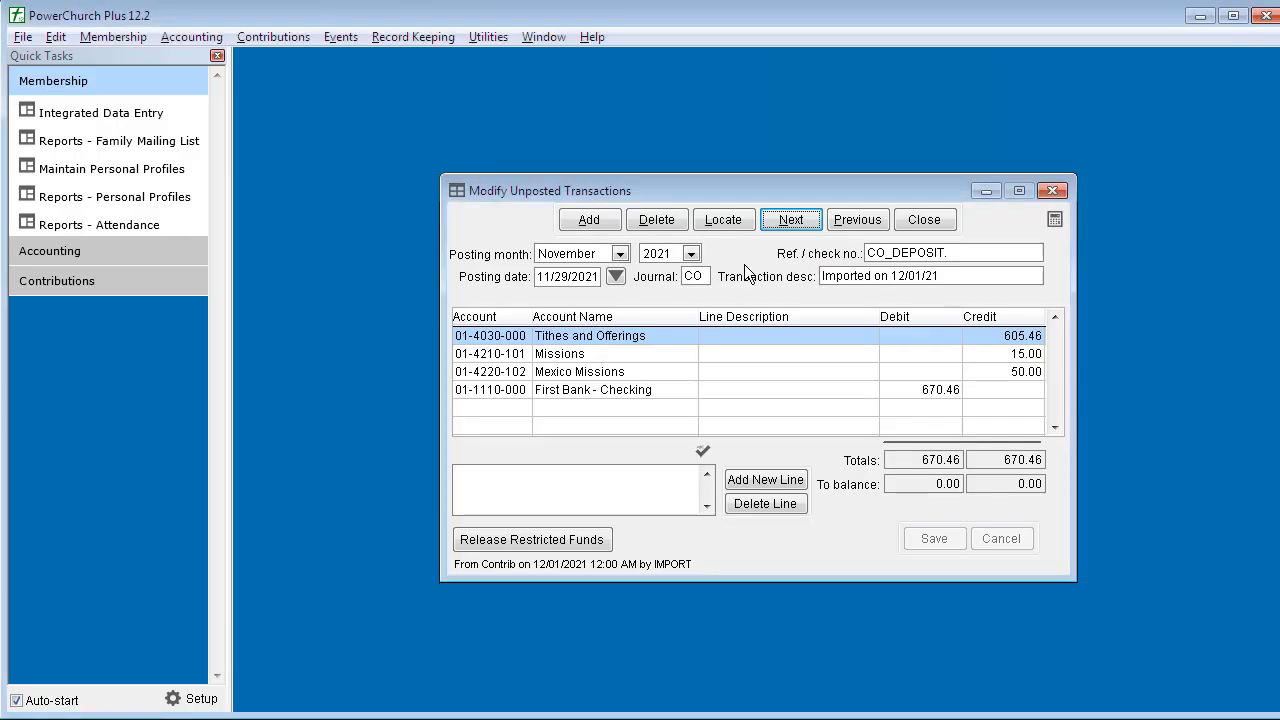
click(728, 221)
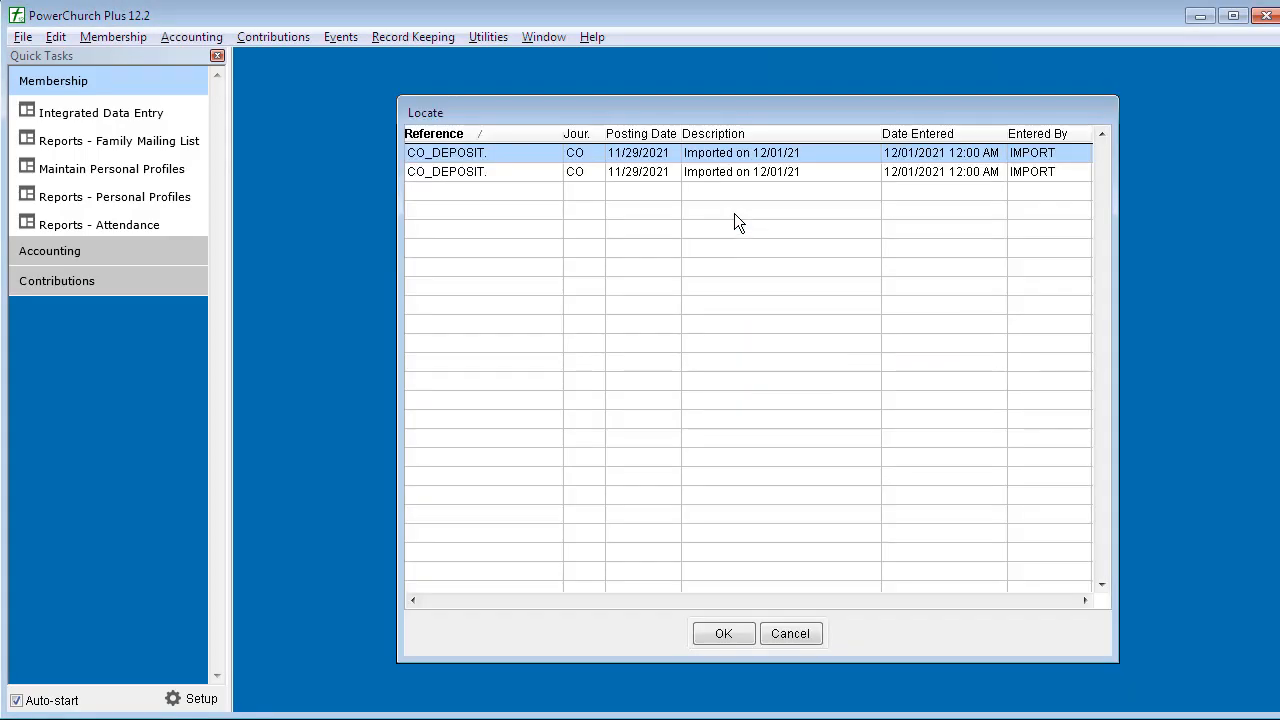
click(783, 174)
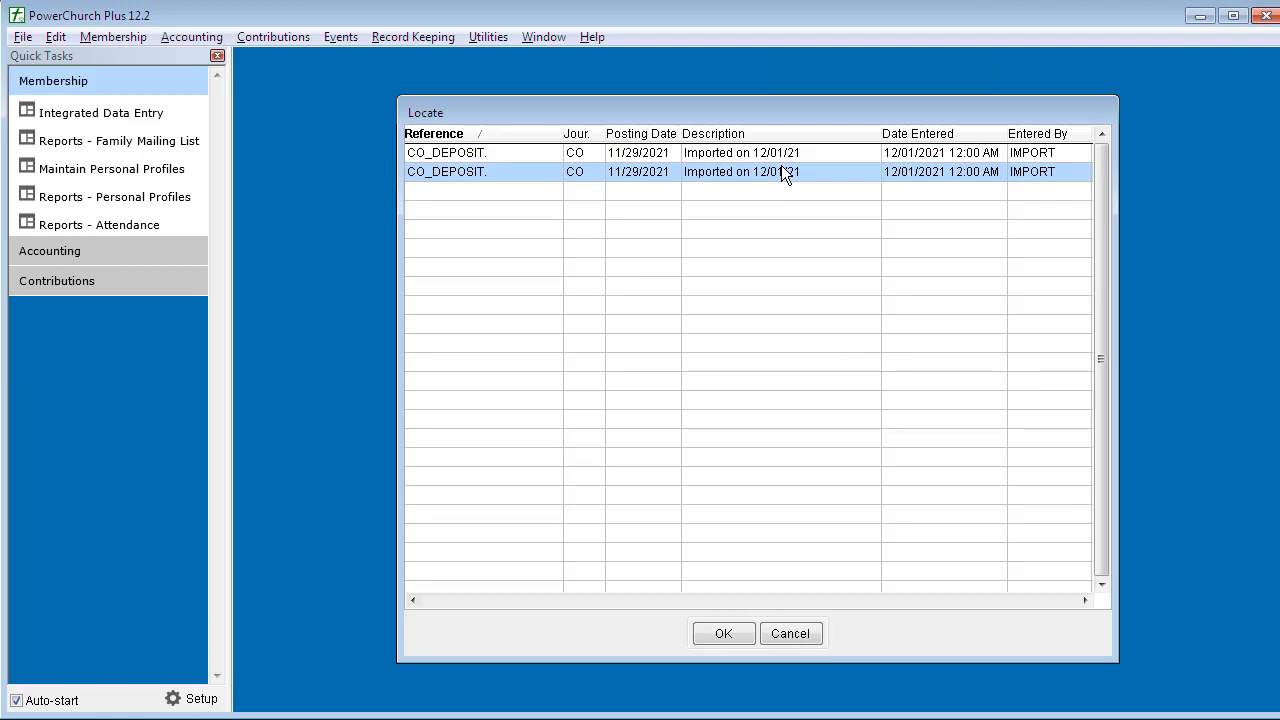
double_click(781, 170)
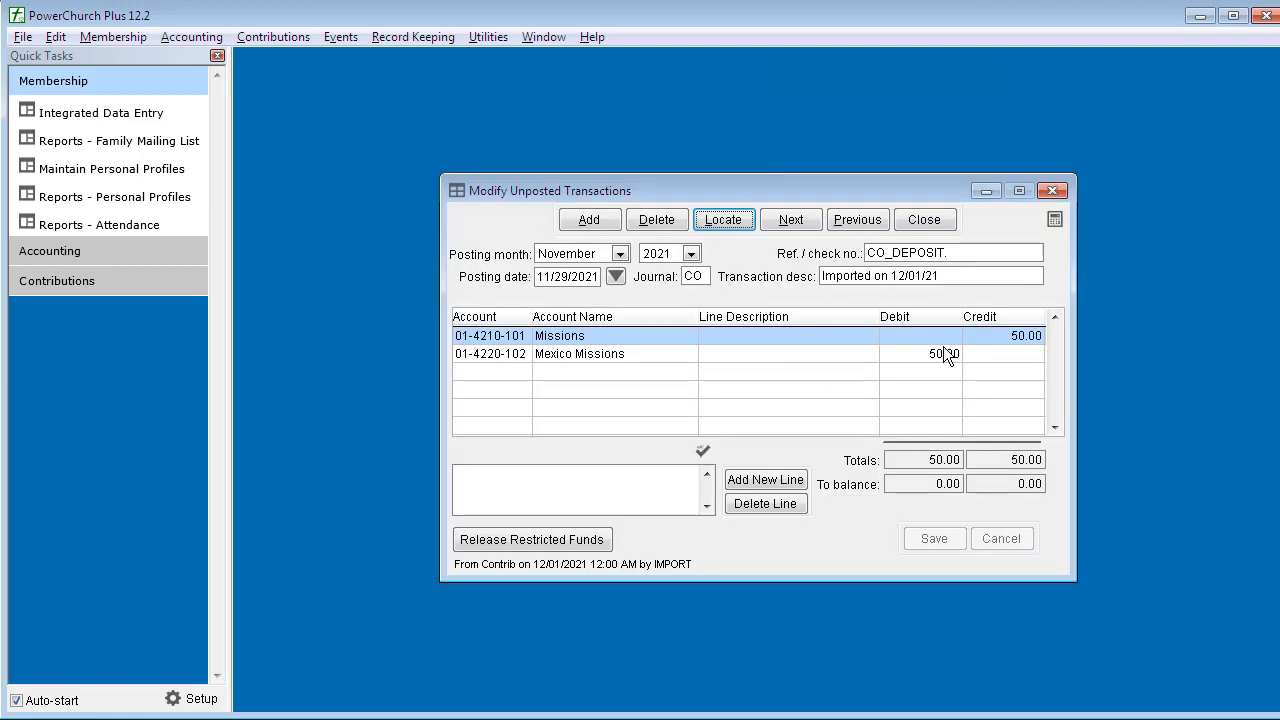